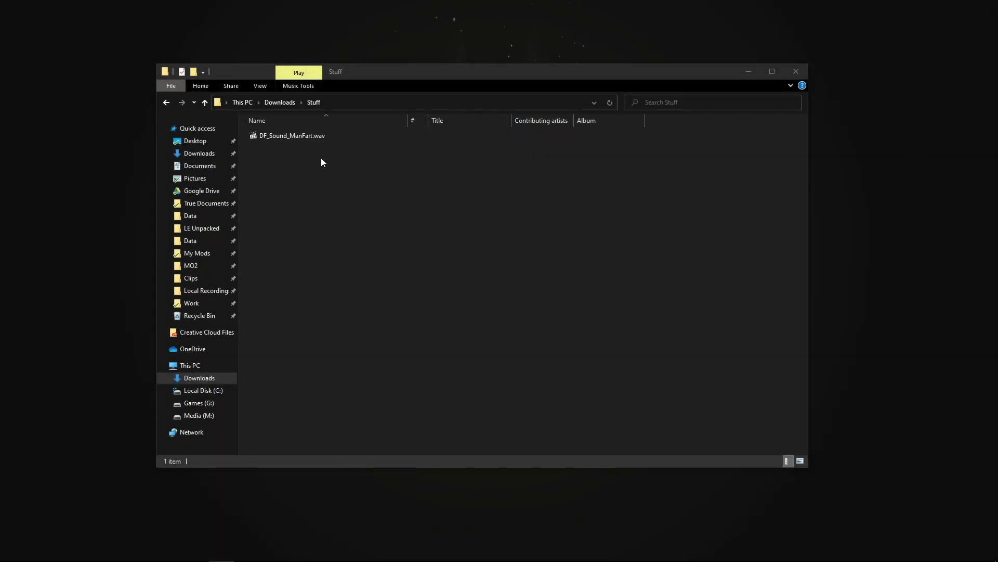
# Select DF_Sound_ManFart.wav in Downloads\Stuff and bring up its context menu to copy it
pyautogui.click(300, 138)
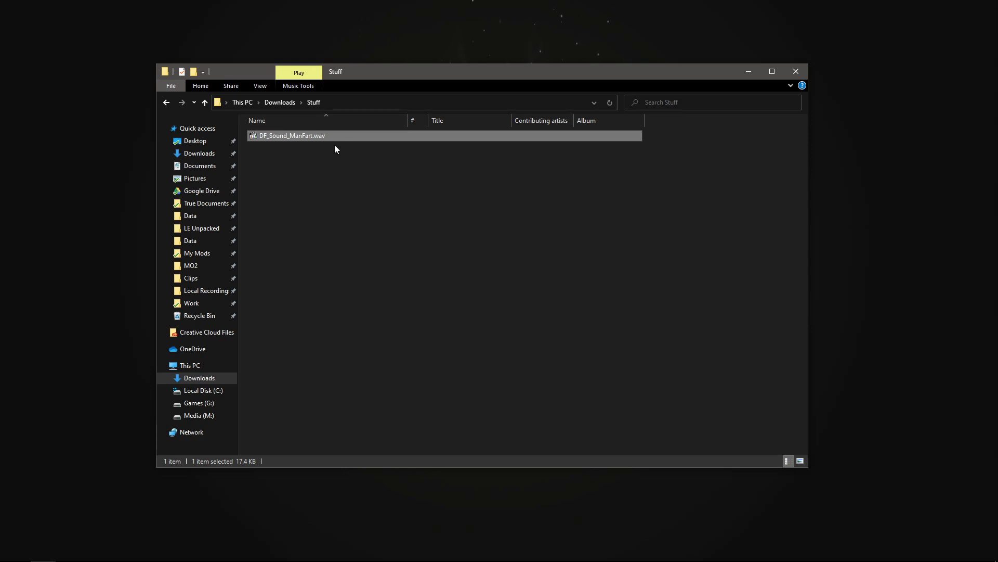
pyautogui.rightClick(293, 138)
# Copy the sound file and navigate to Skyrim's Data\Sound\FX folder
pyautogui.click(318, 302)
pyautogui.click(312, 242)
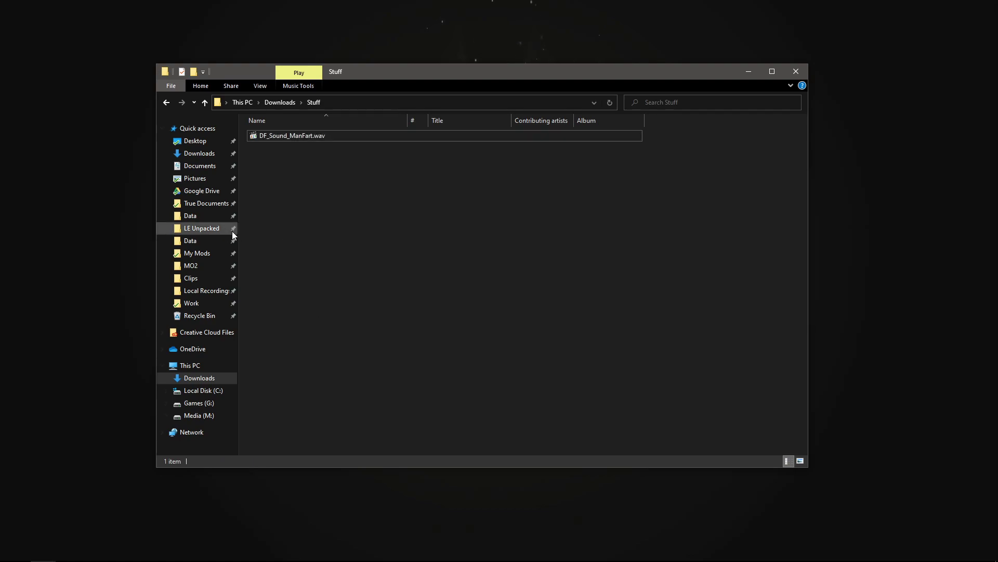
pyautogui.click(211, 218)
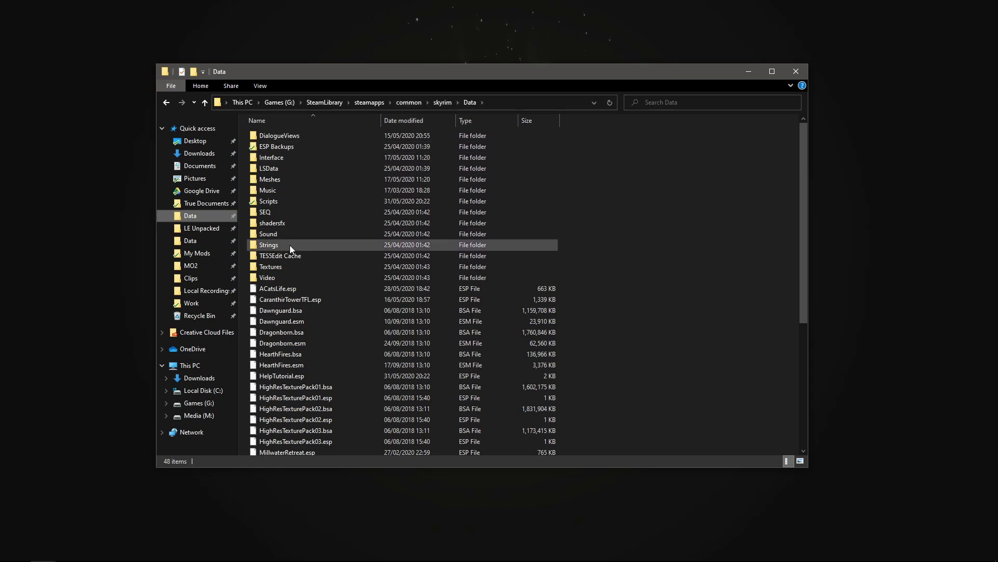
pyautogui.doubleClick(280, 235)
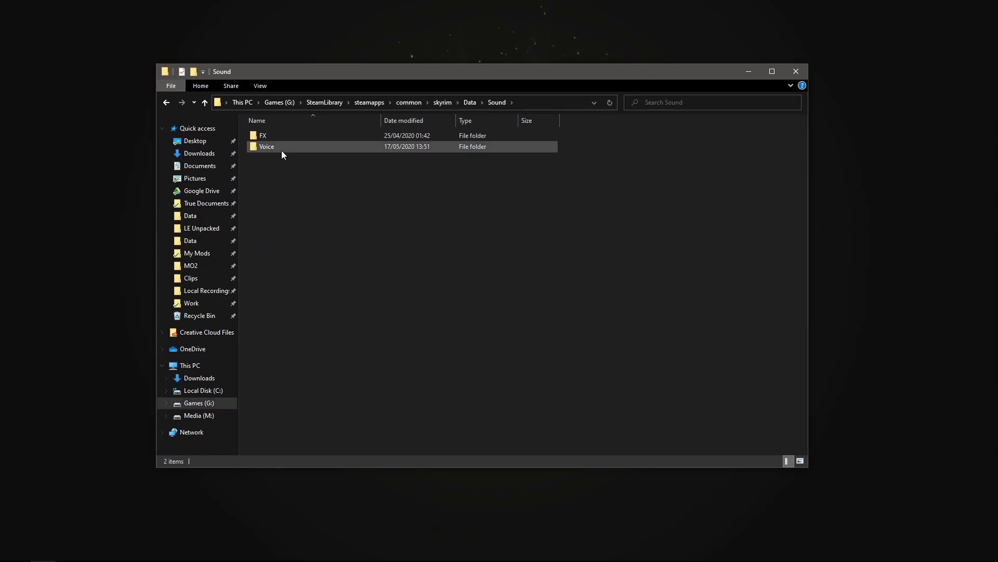
pyautogui.doubleClick(281, 136)
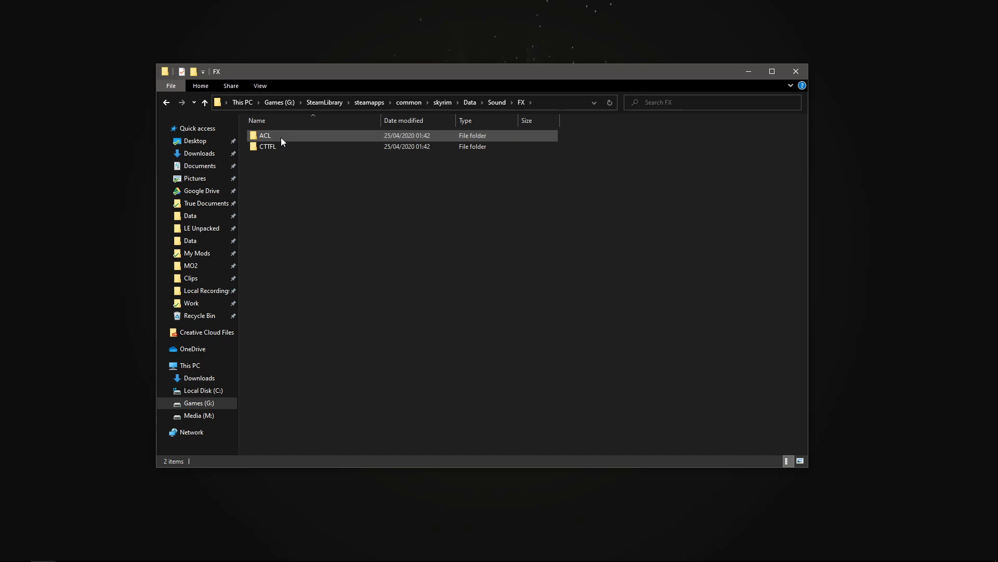
# Create a new folder named Test inside FX
pyautogui.rightClick(284, 211)
pyautogui.moveTo(343, 335)
pyautogui.click(454, 333)
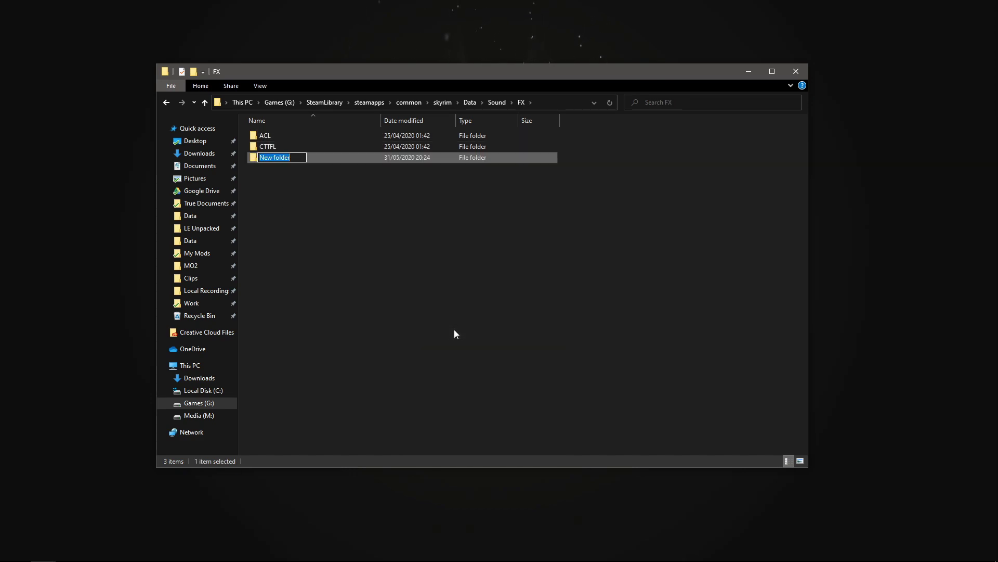
pyautogui.write('Test')
pyautogui.click(455, 334)
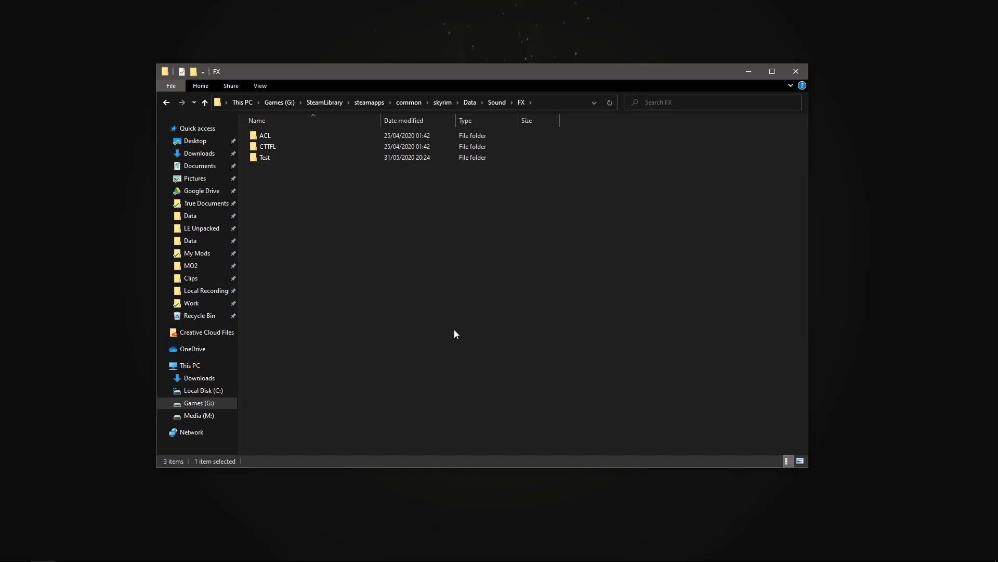
# Paste DF_Sound_ManFart.wav into the new Test folder
pyautogui.doubleClick(307, 160)
pyautogui.rightClick(345, 194)
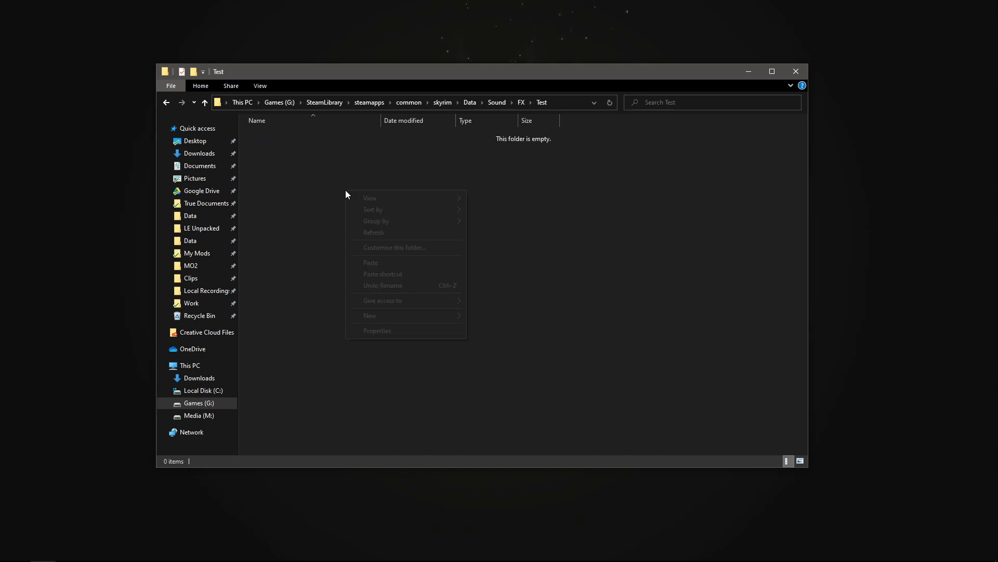
pyautogui.click(391, 264)
pyautogui.click(343, 184)
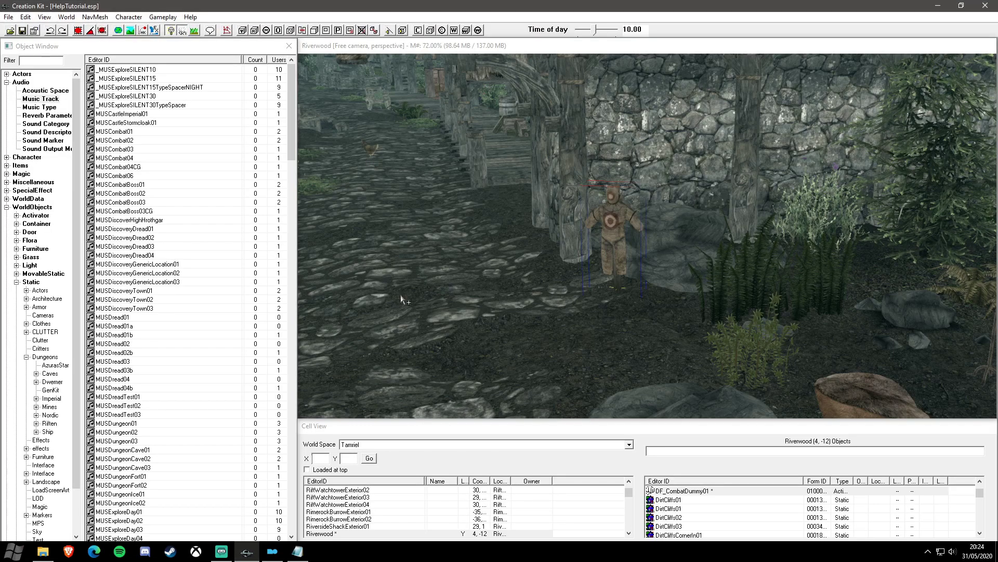
pyautogui.moveTo(400, 295); pyautogui.dragTo(602, 274, button='middle')
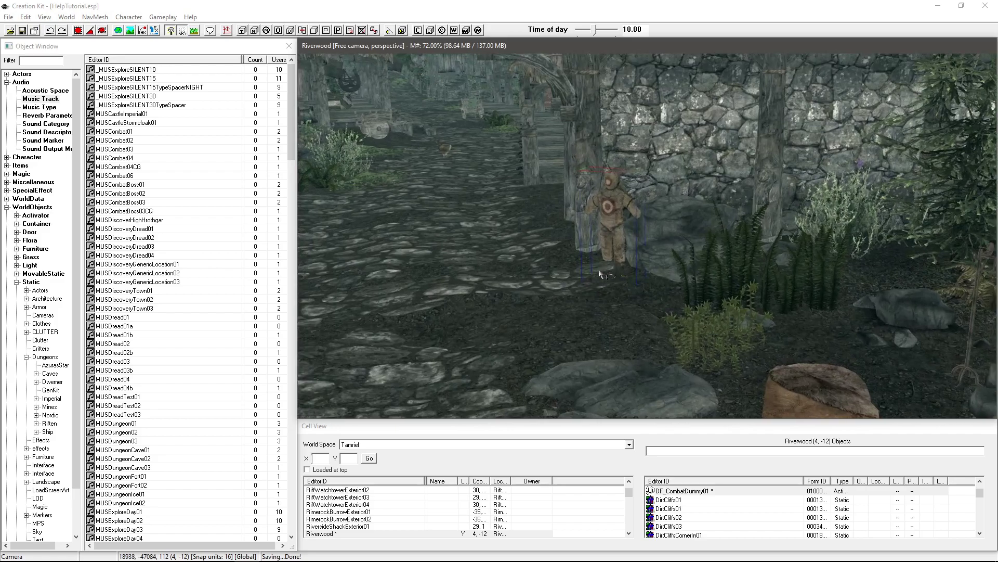
pyautogui.scroll(5, 650, 260)
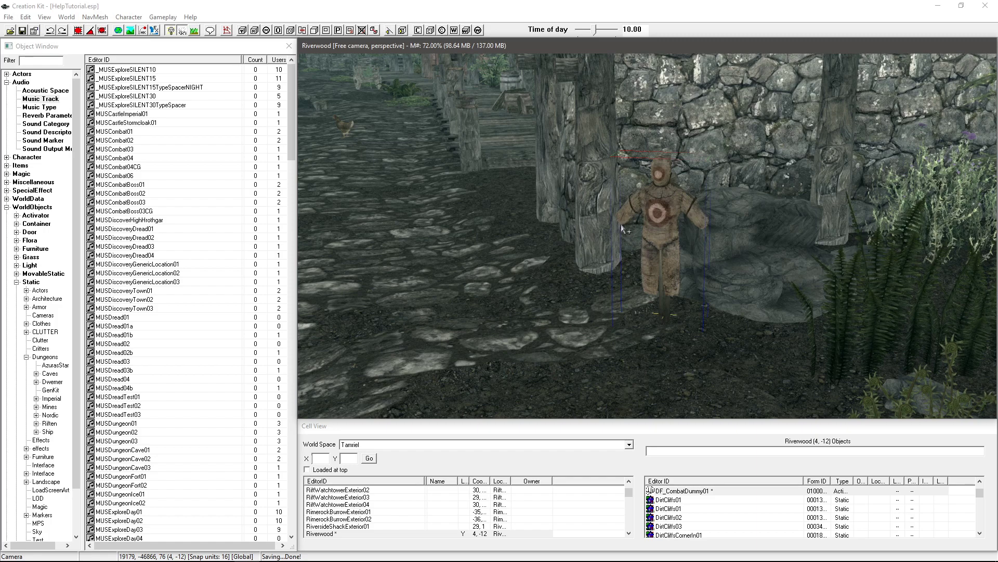
pyautogui.scroll(1, 622, 224)
pyautogui.scroll(-3, 622, 224)
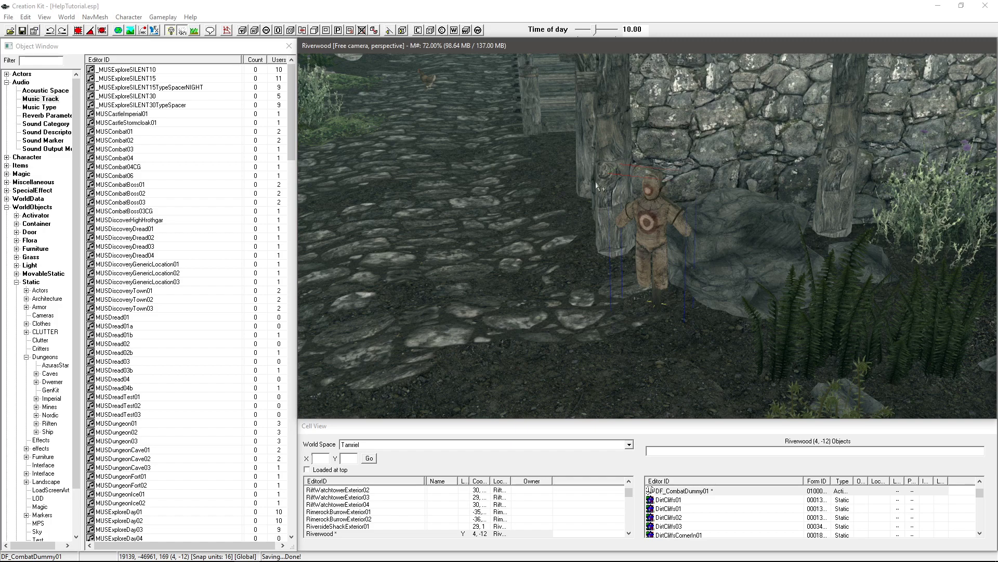
pyautogui.scroll(-1, 554, 235)
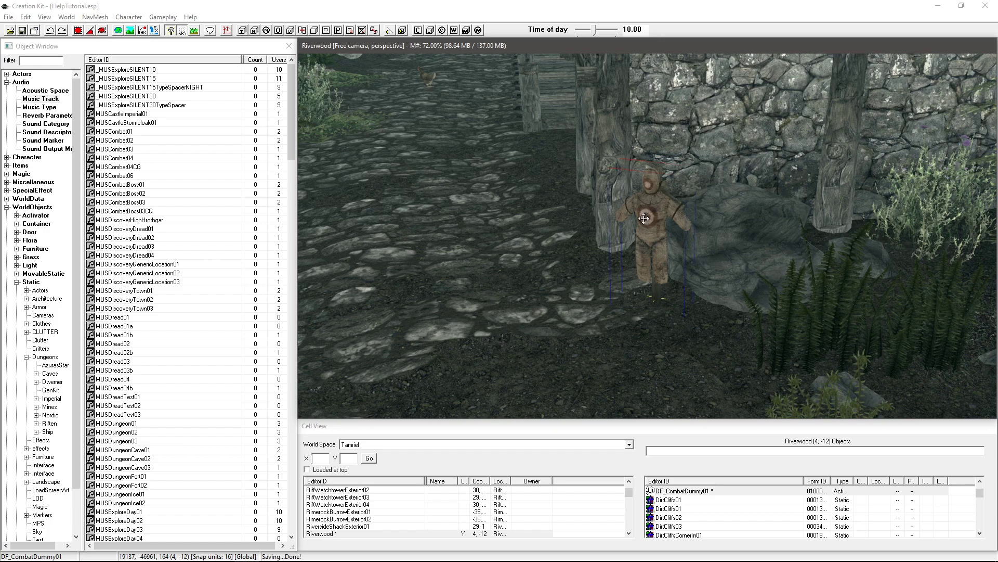
pyautogui.doubleClick(608, 215)
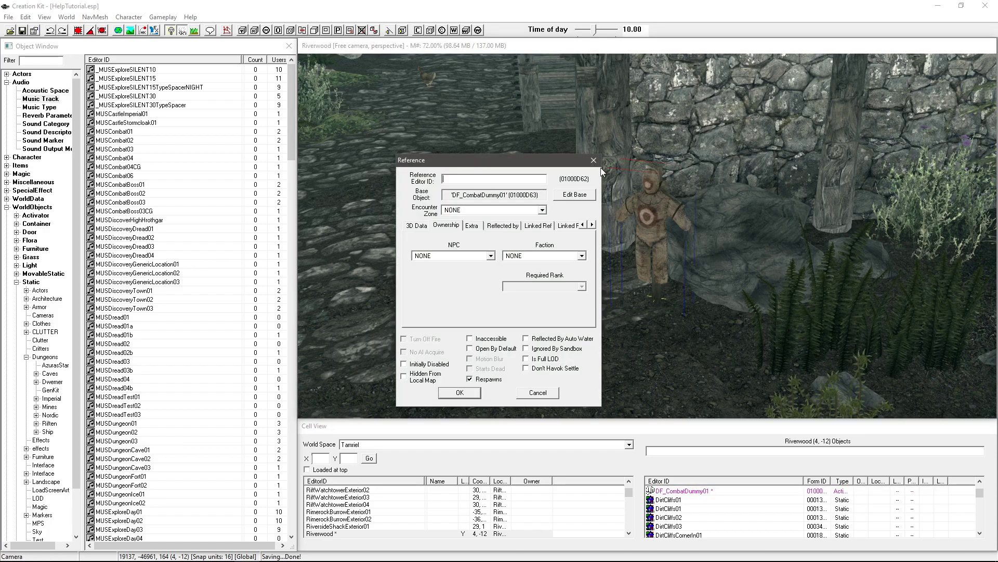
pyautogui.press('Escape')
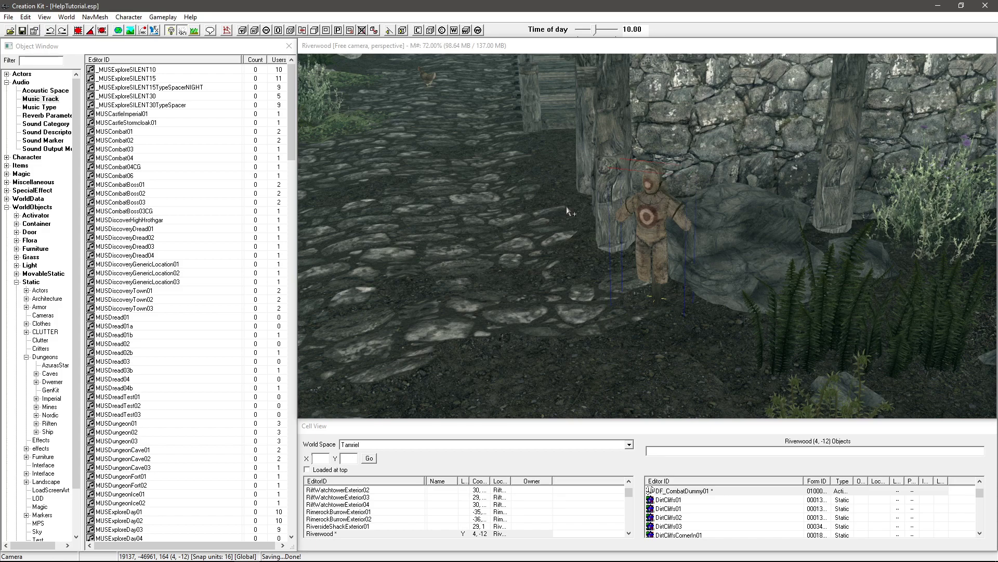
pyautogui.click(207, 158)
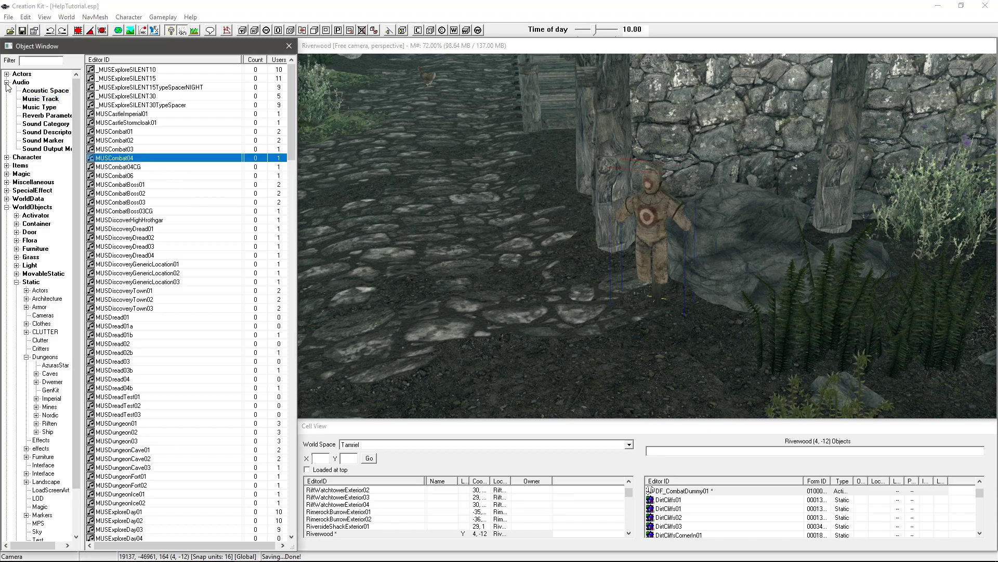
# List the Audio > Sound Descriptor records, widen the category tree, and browse the entries
pyautogui.click(49, 140)
pyautogui.click(57, 132)
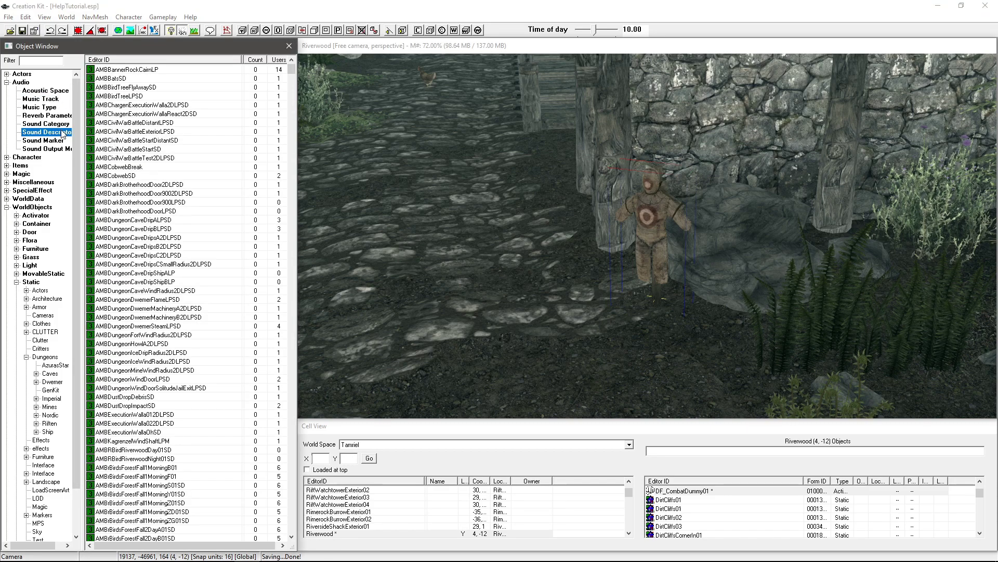
pyautogui.moveTo(82, 83); pyautogui.dragTo(95, 84)
pyautogui.click(168, 132)
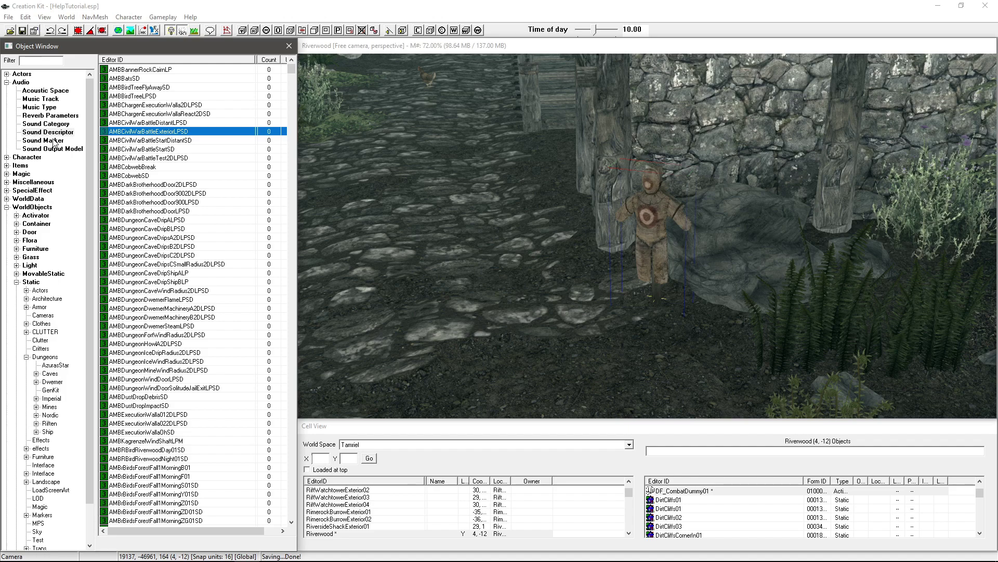
pyautogui.click(159, 124)
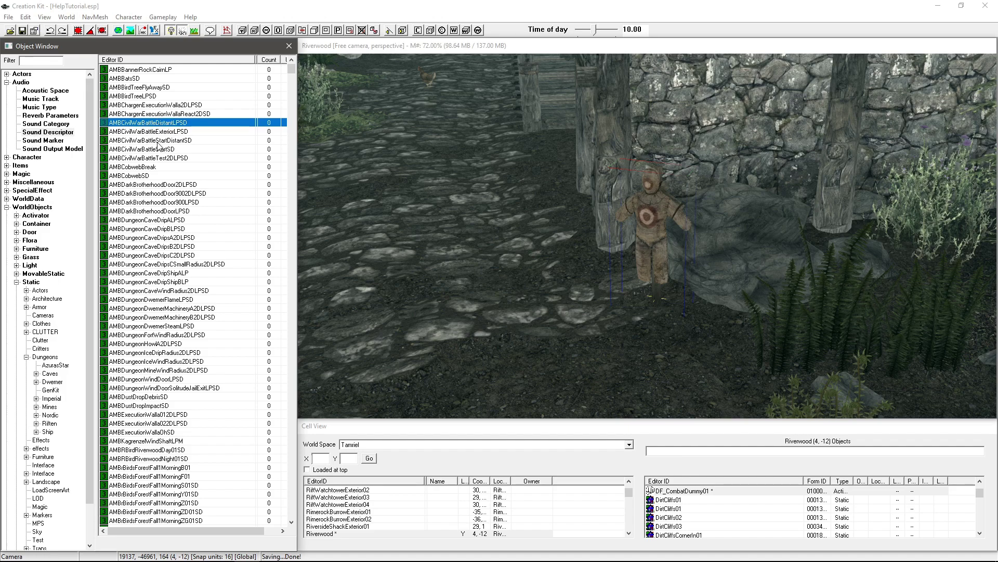
pyautogui.click(159, 158)
pyautogui.click(148, 176)
pyautogui.click(146, 167)
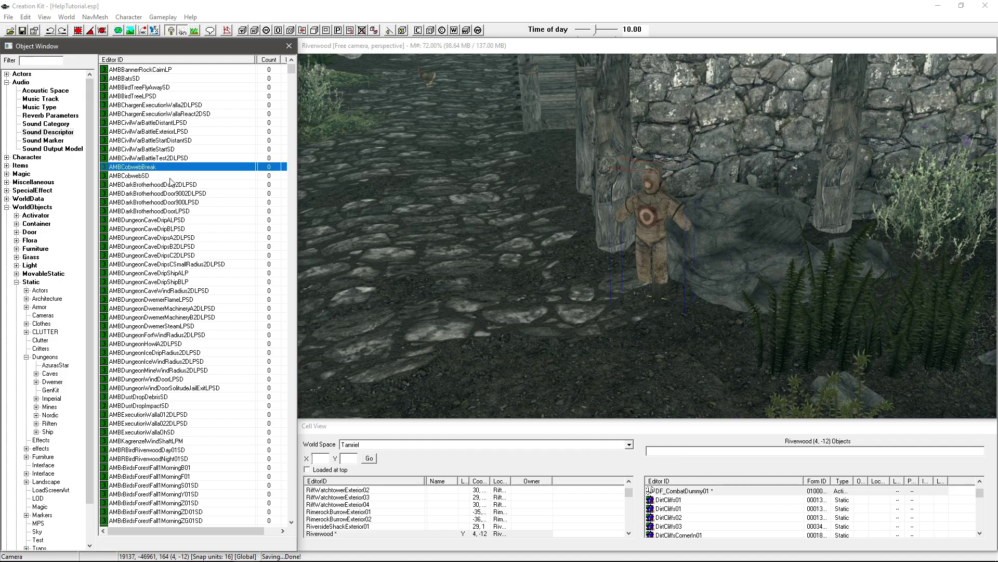
# Scroll down to the DRS descriptors and select DRSSlotOpen
pyautogui.scroll(-20, 171, 180)
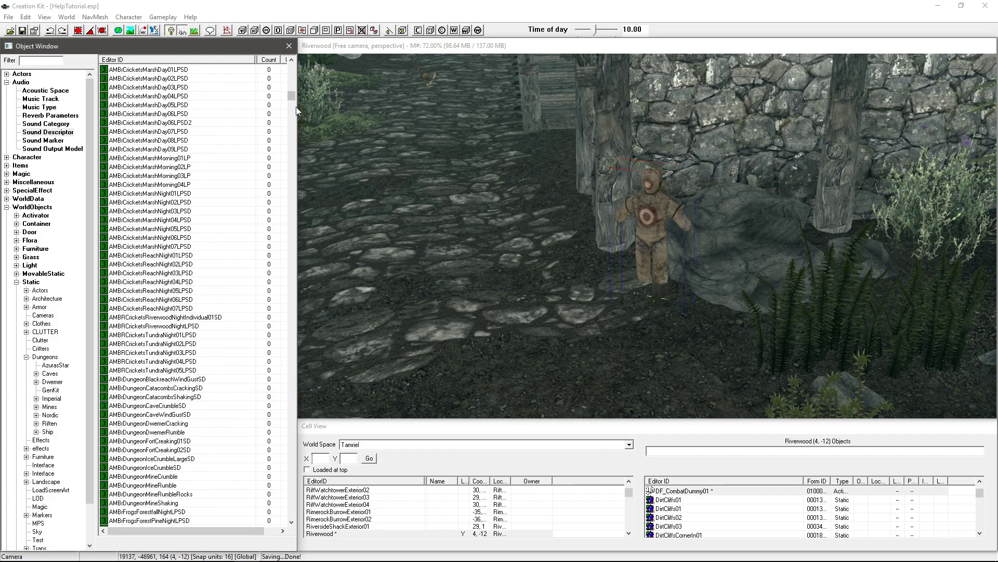
pyautogui.moveTo(298, 110); pyautogui.dragTo(287, 166)
pyautogui.click(172, 247)
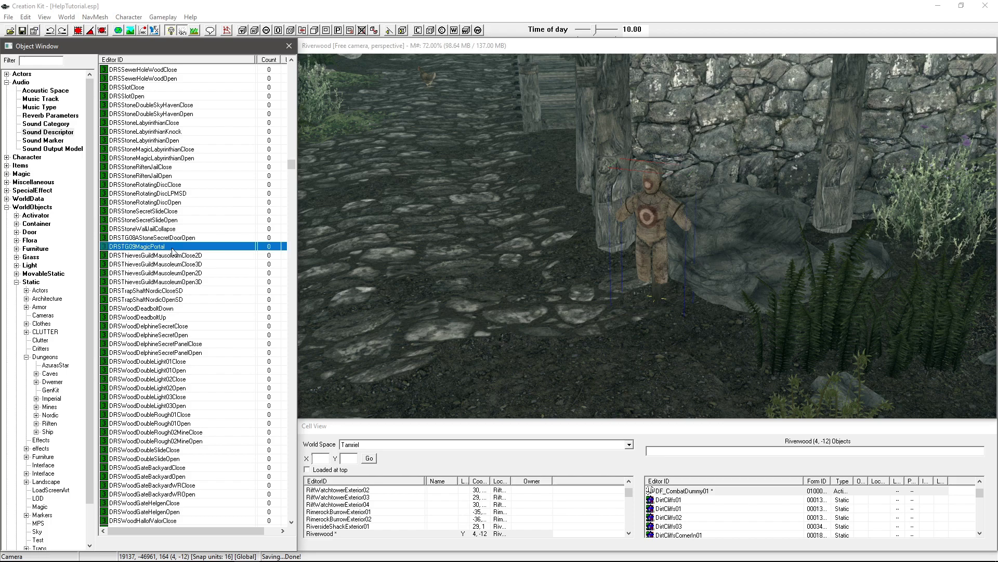
pyautogui.press('Down')
pyautogui.click(166, 184)
pyautogui.click(151, 168)
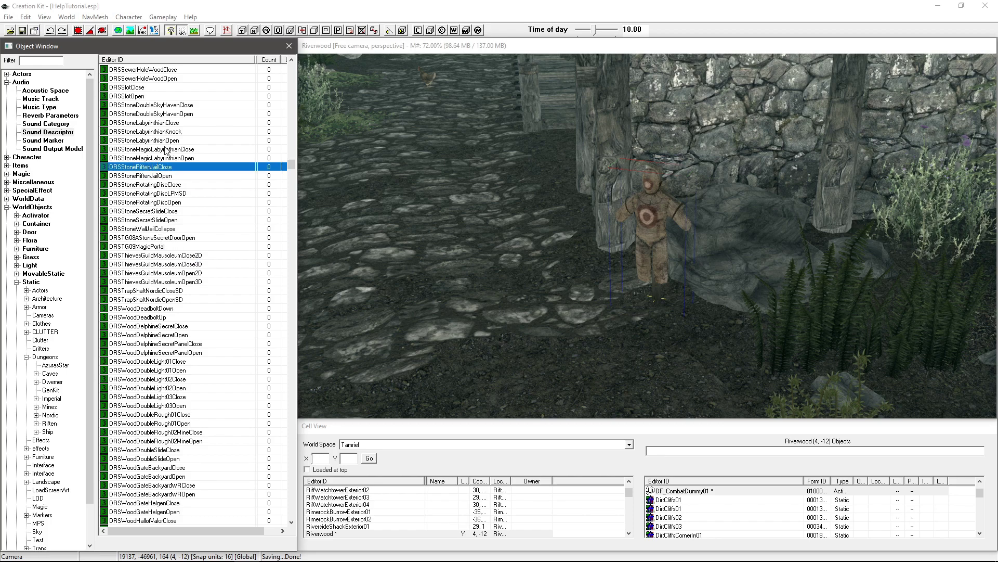
pyautogui.click(145, 98)
# Rename DRSSlotOpen's Editor ID to DF_Sound_D_Fart and save it as a new form
pyautogui.doubleClick(145, 98)
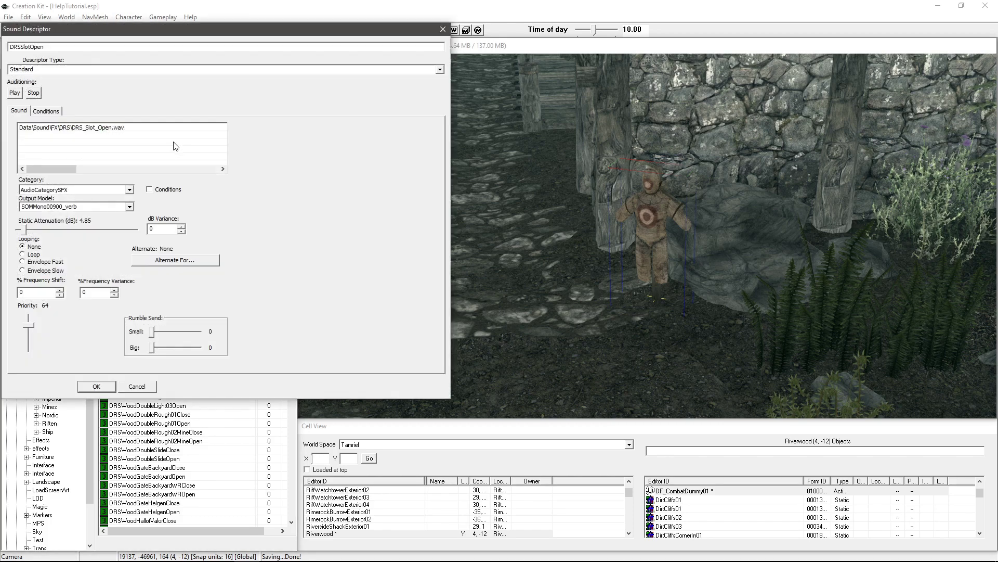
pyautogui.moveTo(199, 29); pyautogui.dragTo(440, 128)
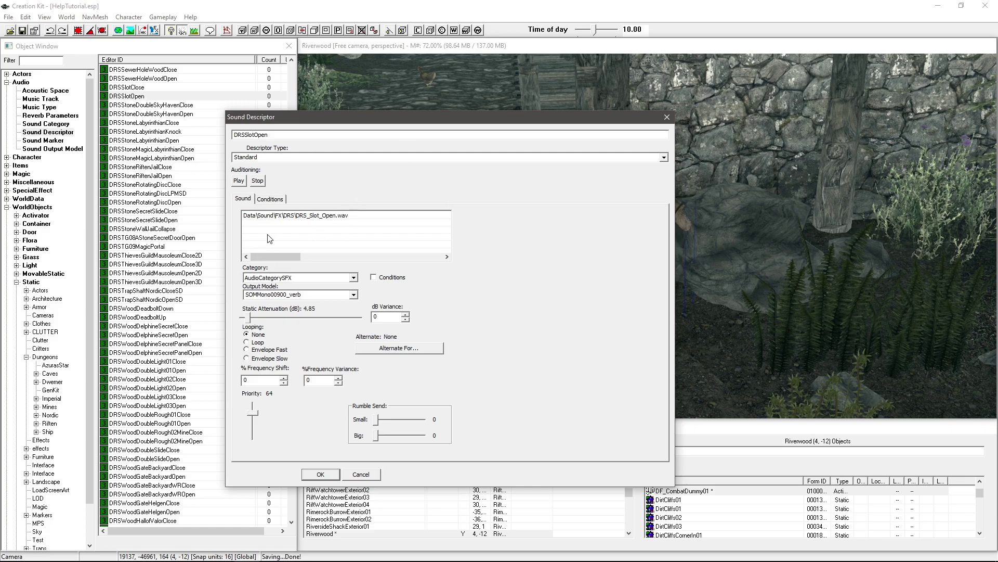
pyautogui.doubleClick(270, 135)
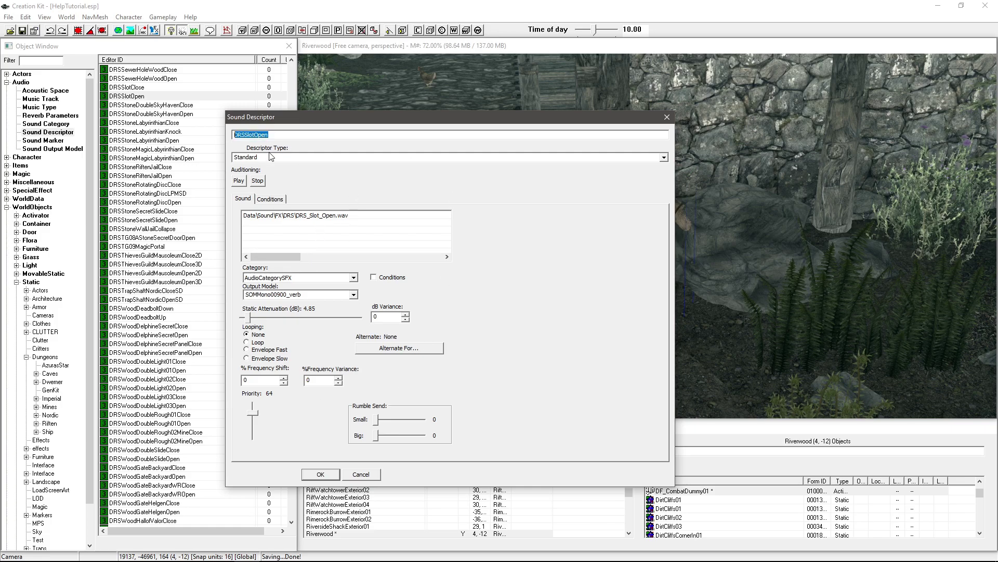
pyautogui.write('DF_Sound_D_Fart')
pyautogui.click(320, 475)
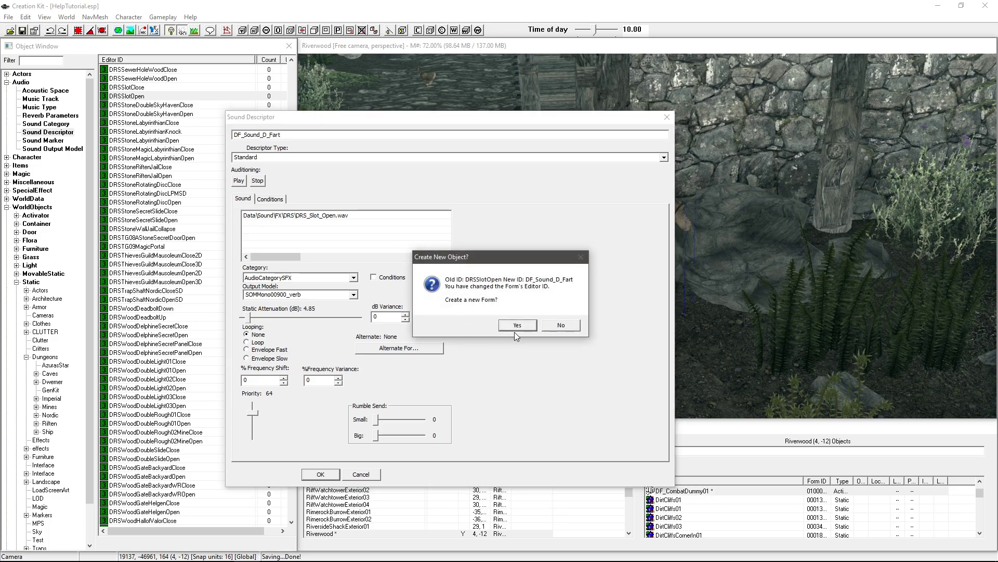
pyautogui.click(514, 330)
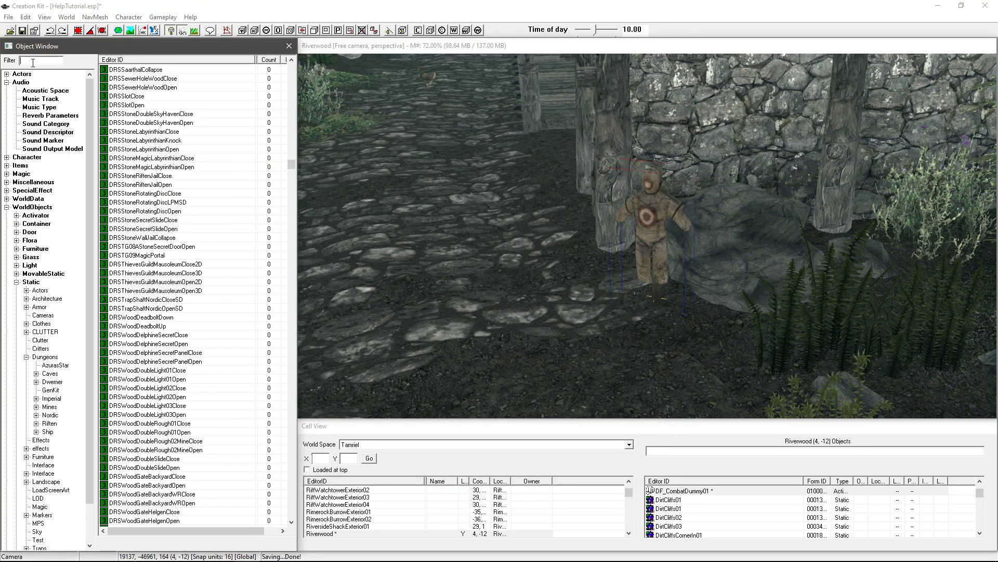
# Open DF_Sound_D_Fart, keep its type Standard, and delete the inherited DRS_Slot_Open.wav entry
pyautogui.doubleClick(150, 71)
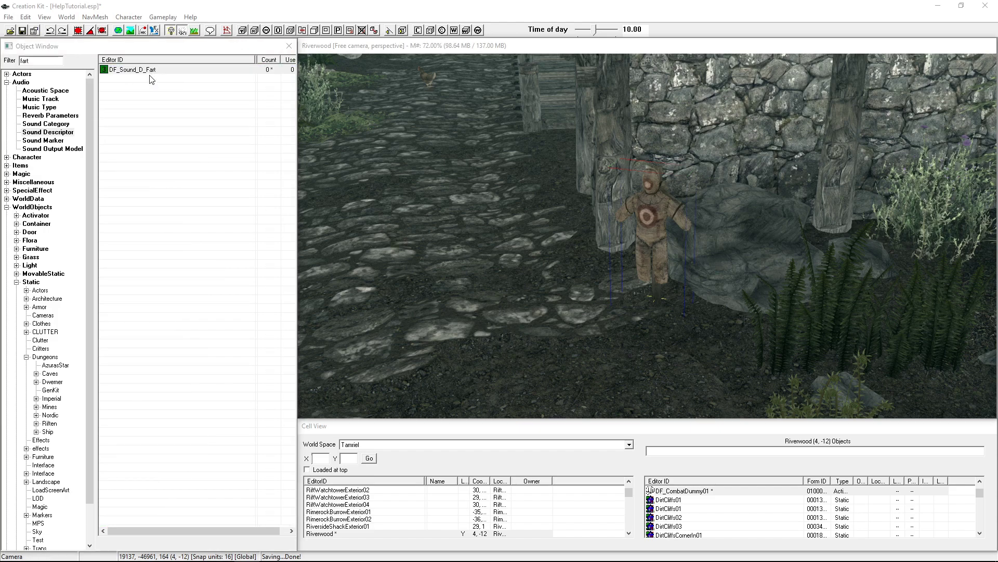
pyautogui.moveTo(161, 33); pyautogui.dragTo(312, 117)
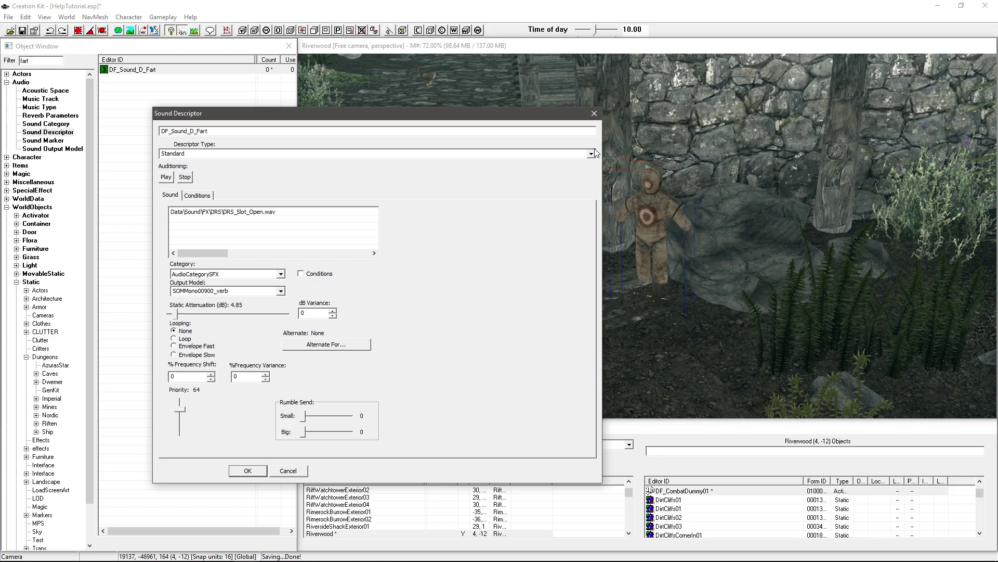
pyautogui.click(161, 154)
pyautogui.click(269, 180)
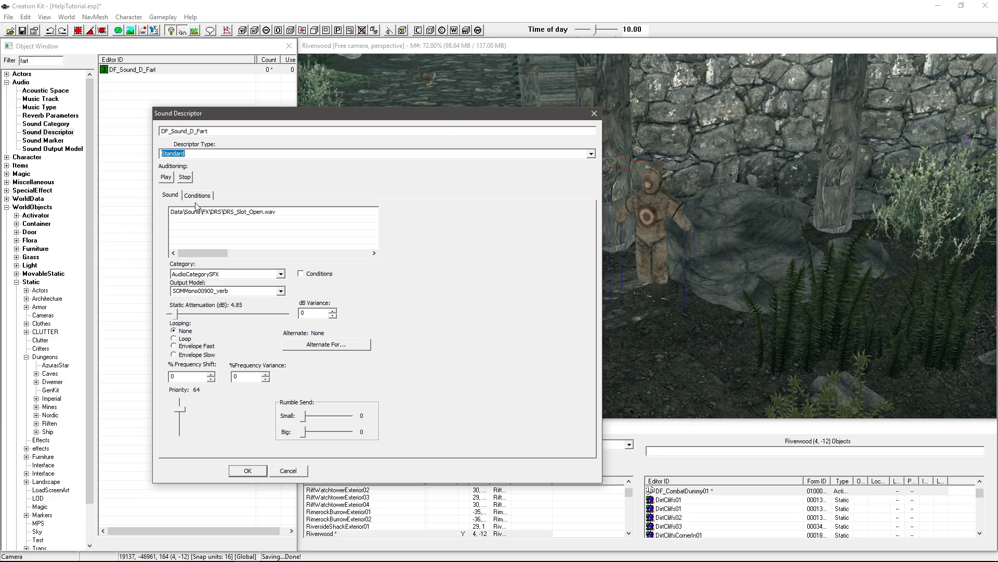
pyautogui.click(278, 212)
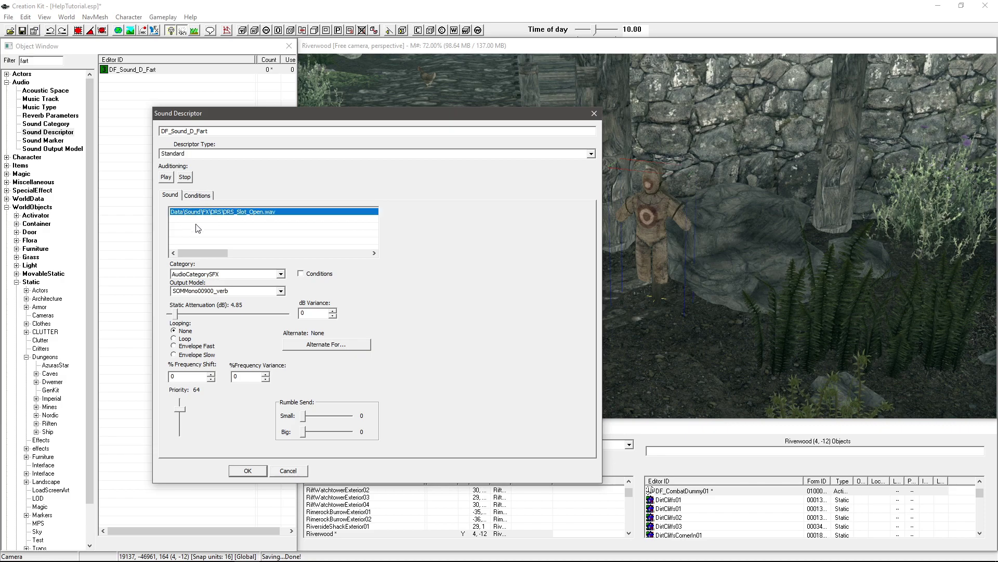
pyautogui.press('Delete')
# Add Sound\FX\Test\DF_Sound_ManFart.wav to the descriptor's sound list and check its Conditions
pyautogui.rightClick(260, 224)
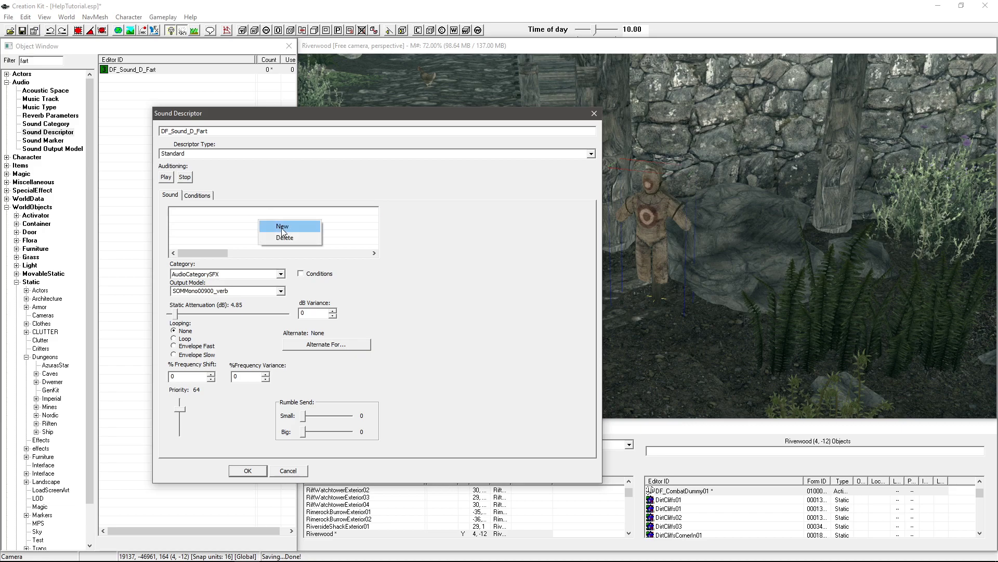
pyautogui.click(284, 226)
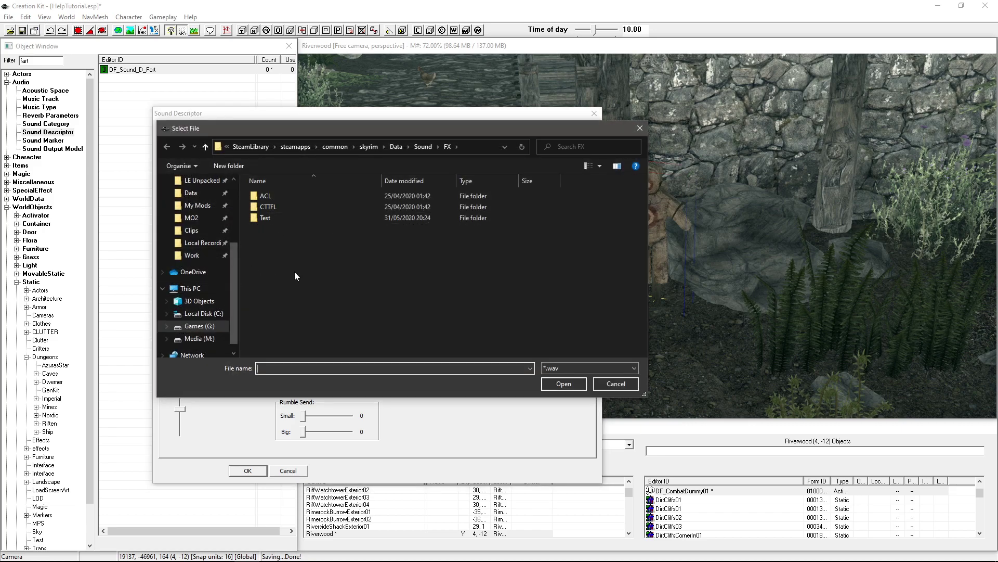
pyautogui.click(292, 214)
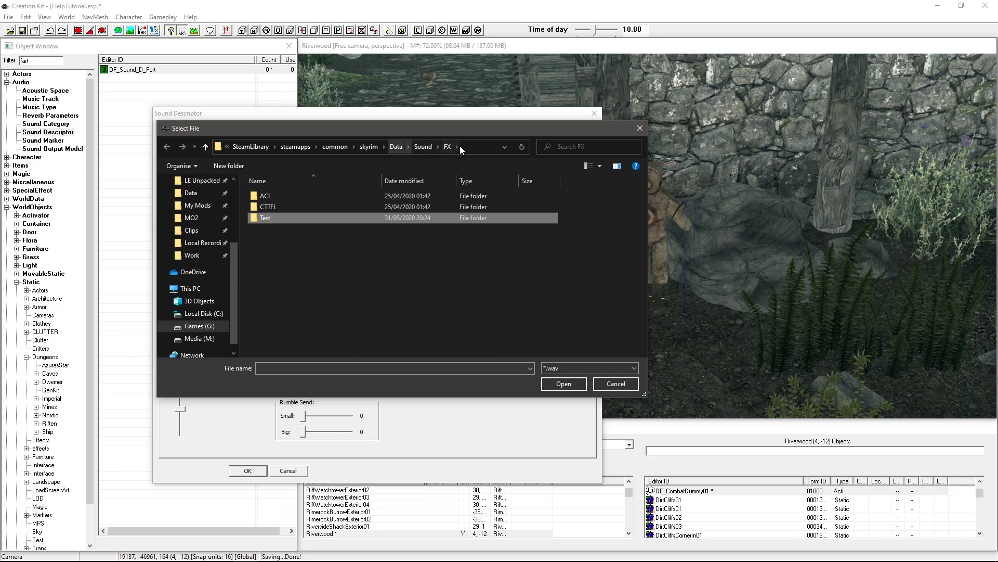
pyautogui.doubleClick(270, 219)
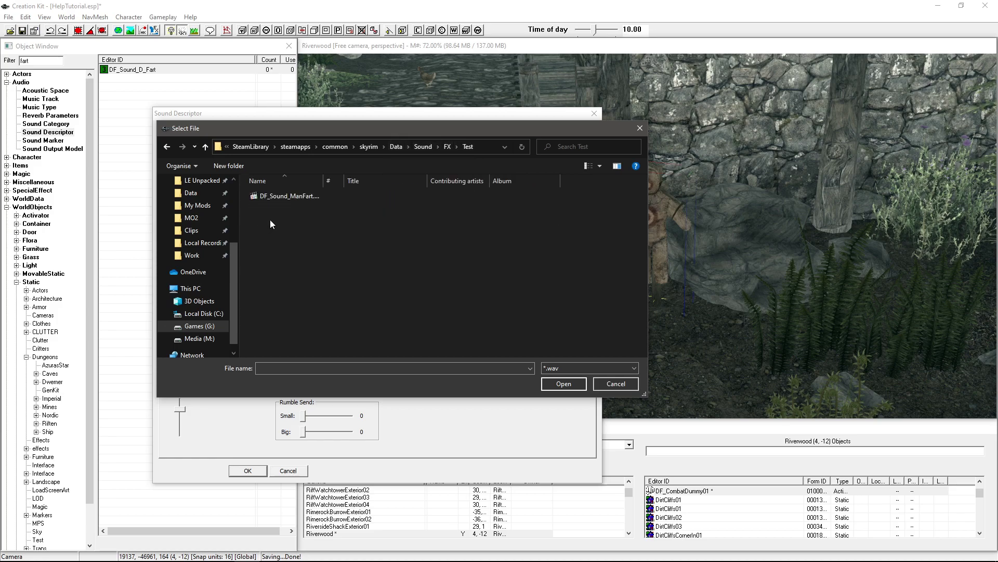
pyautogui.click(279, 196)
pyautogui.click(559, 383)
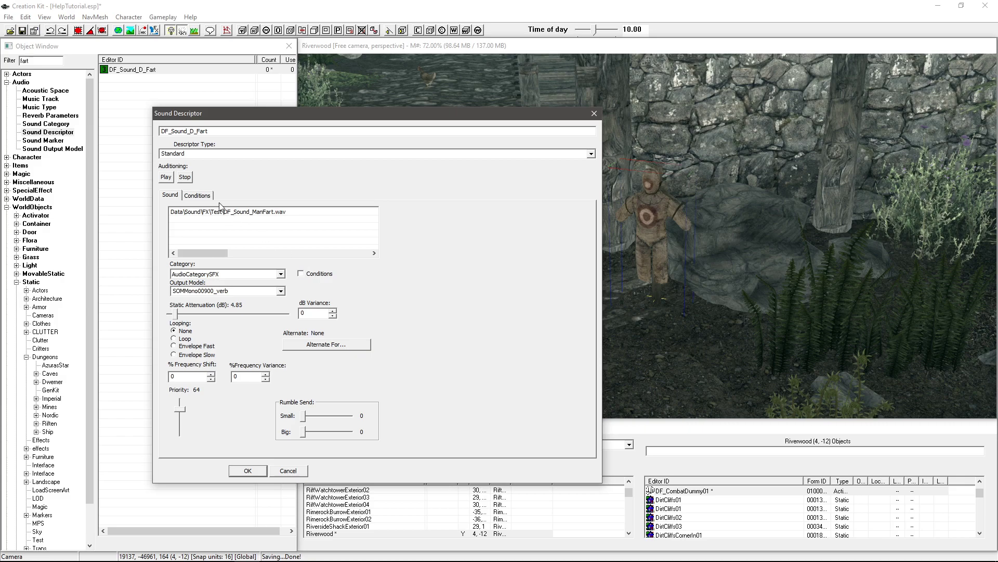
pyautogui.click(202, 196)
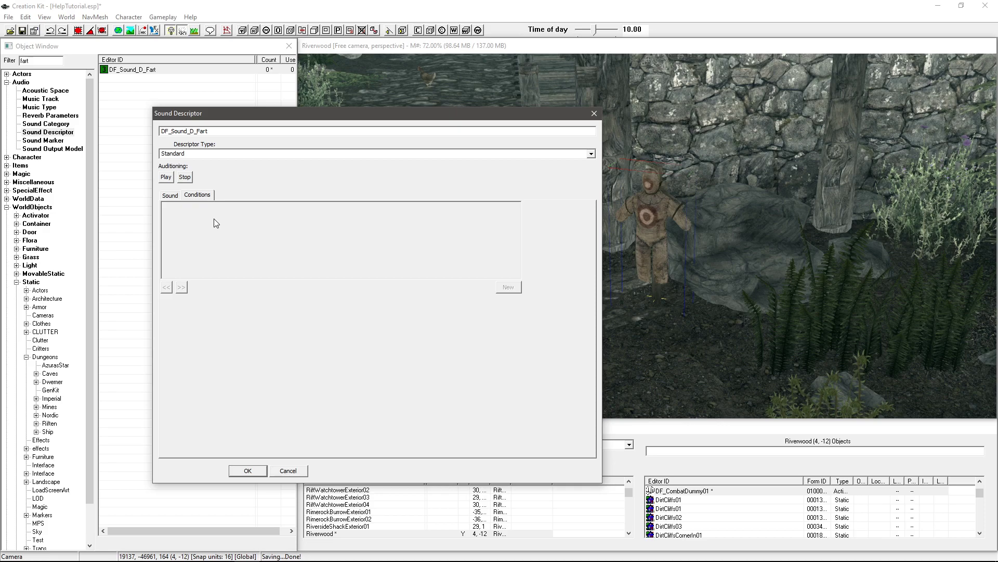
# Return to DF_Sound_D_Fart's Sound tab and expand the Category dropdown
pyautogui.click(175, 196)
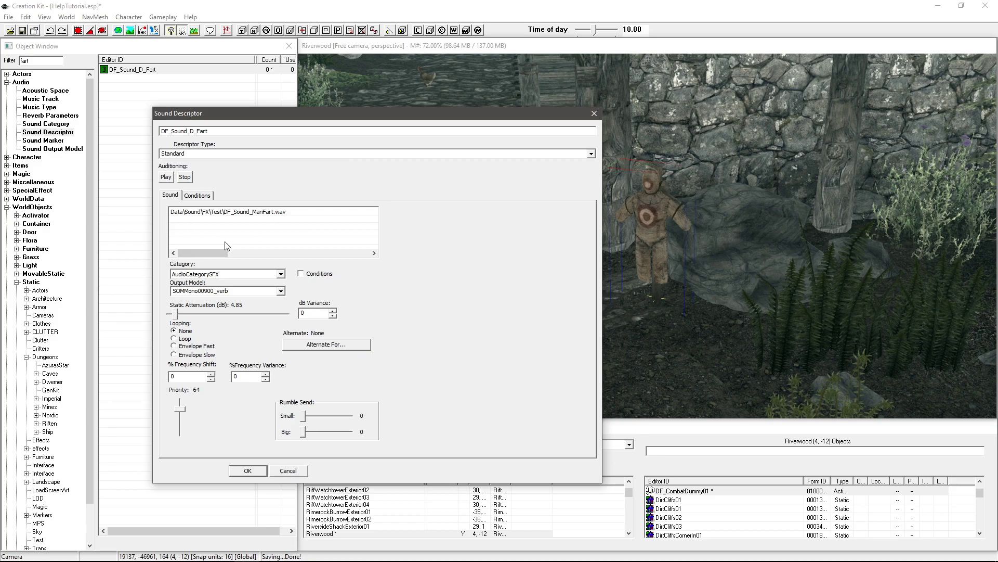
pyautogui.click(281, 274)
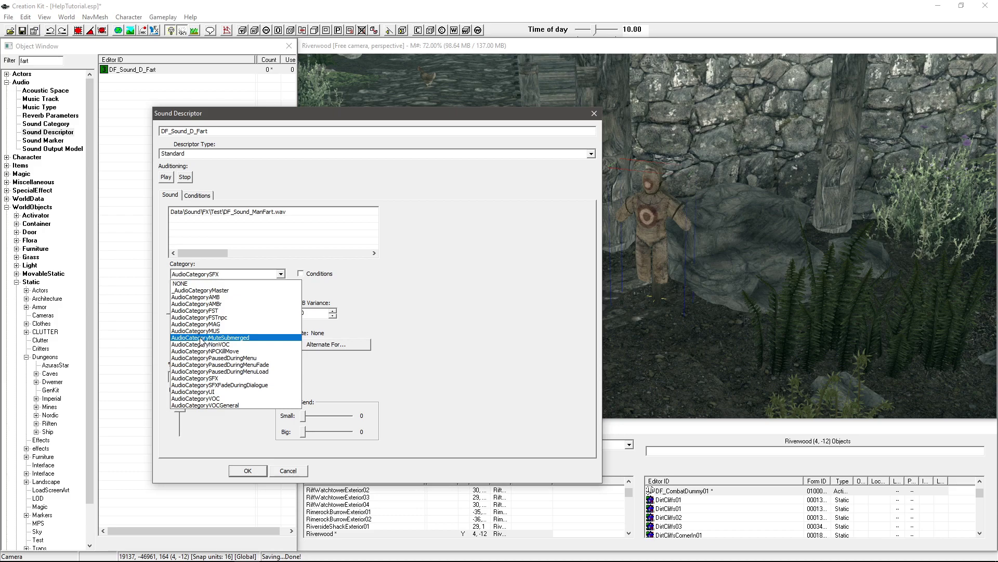
pyautogui.click(238, 236)
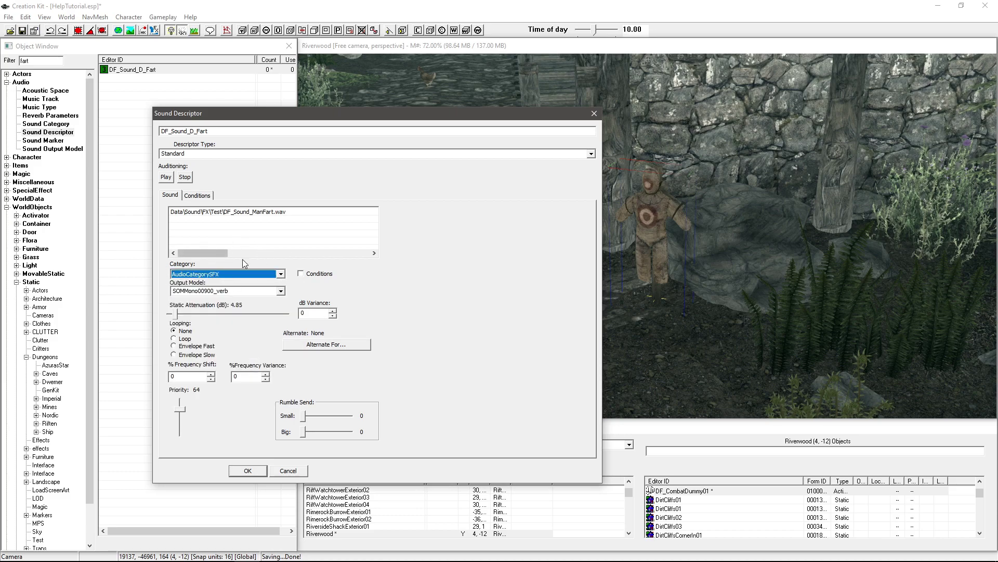
pyautogui.click(281, 291)
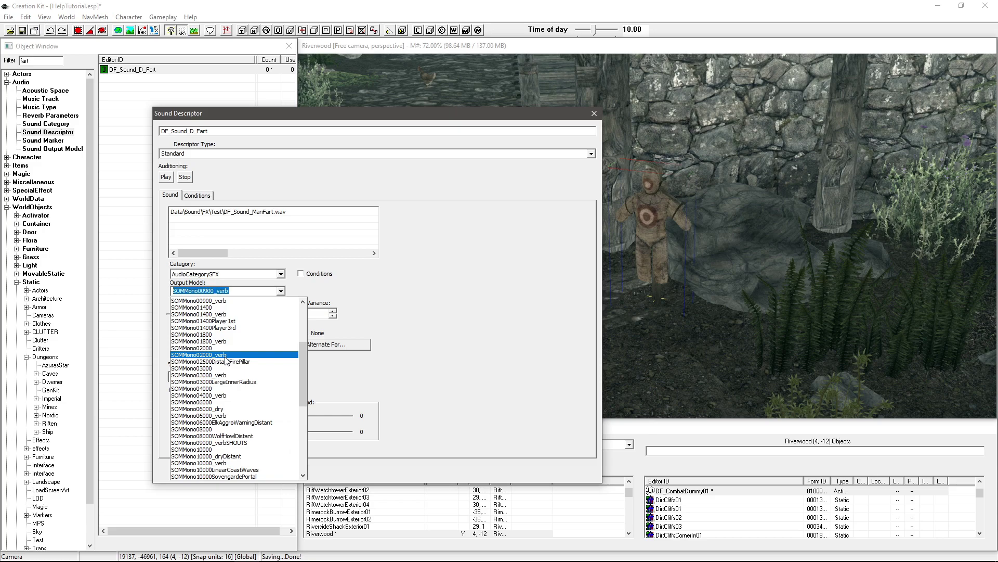
pyautogui.click(359, 278)
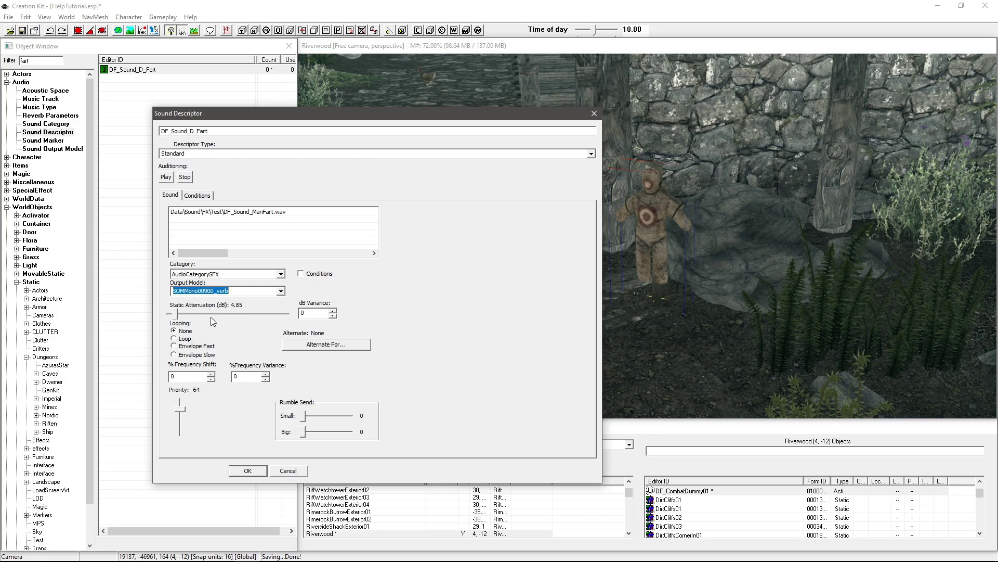
# Step through dB Variance and % Frequency Shift, then set Rumble Send Big to 49
pyautogui.doubleClick(310, 314)
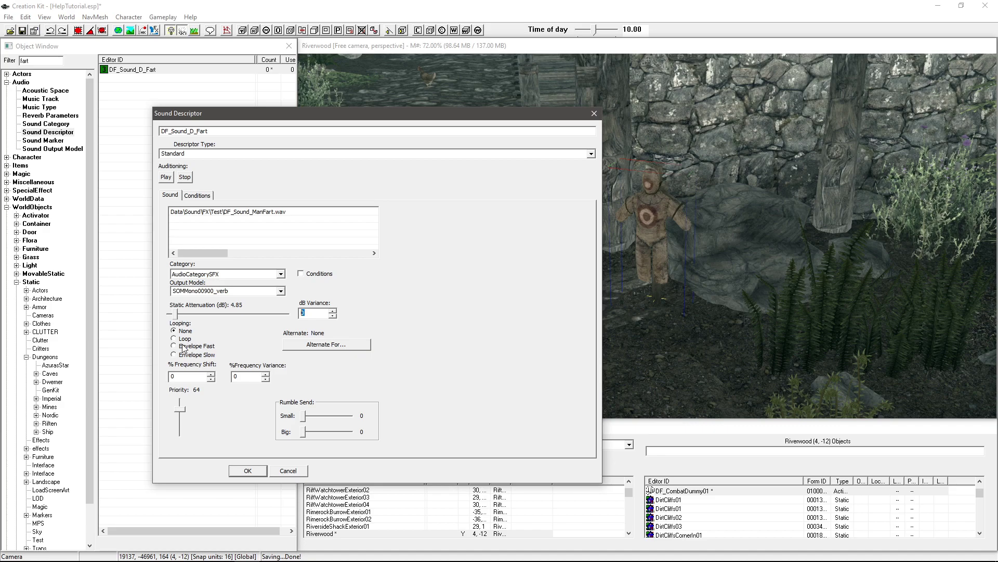
pyautogui.click(188, 378)
pyautogui.moveTo(306, 416); pyautogui.dragTo(325, 436)
# Save the descriptor and create a new record in the Sound Marker list
pyautogui.click(247, 471)
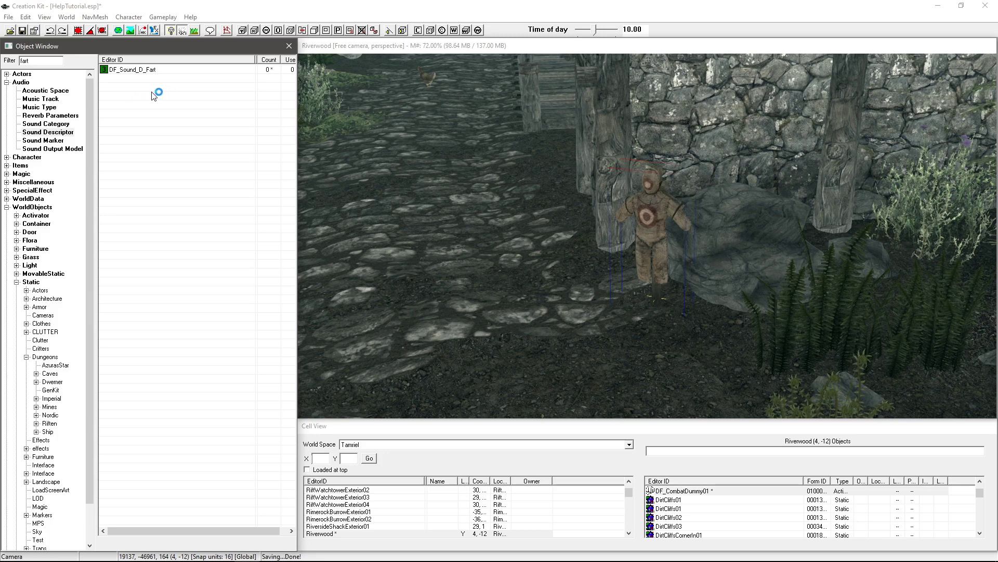
pyautogui.click(52, 141)
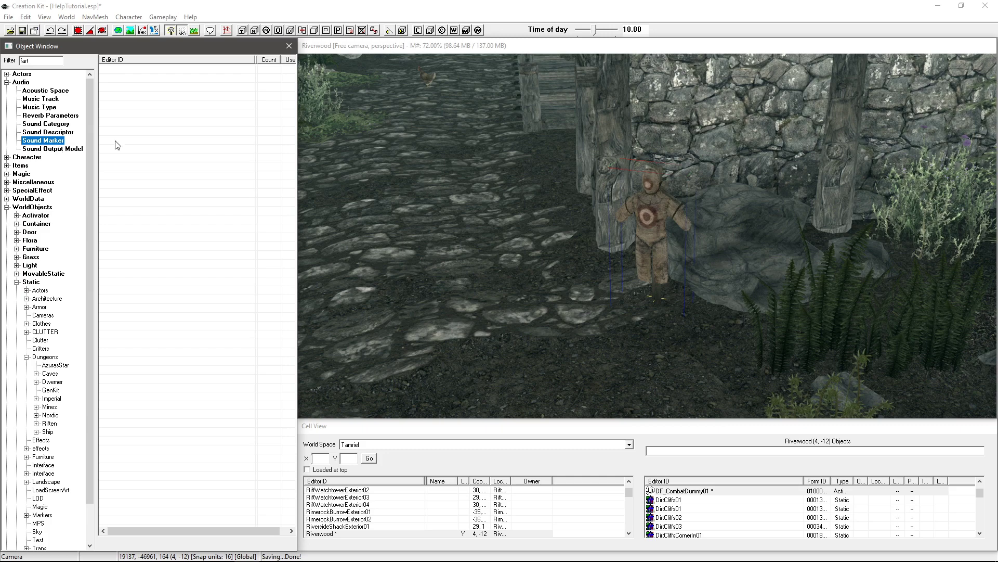
pyautogui.rightClick(134, 129)
pyautogui.click(143, 131)
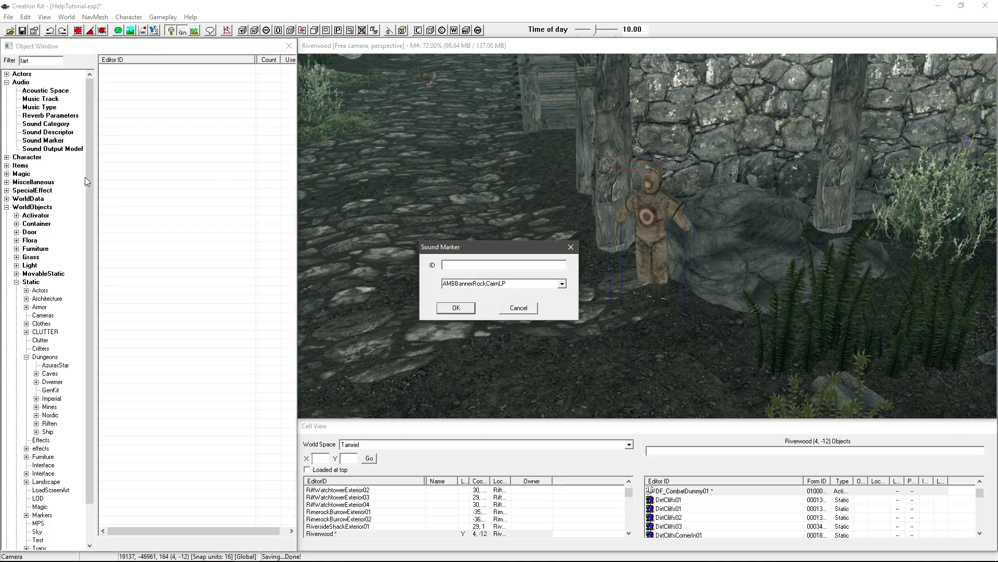
# Choose DF_Sound_D_Fart as the marker's sound descriptor and begin entering its ID
pyautogui.click(561, 285)
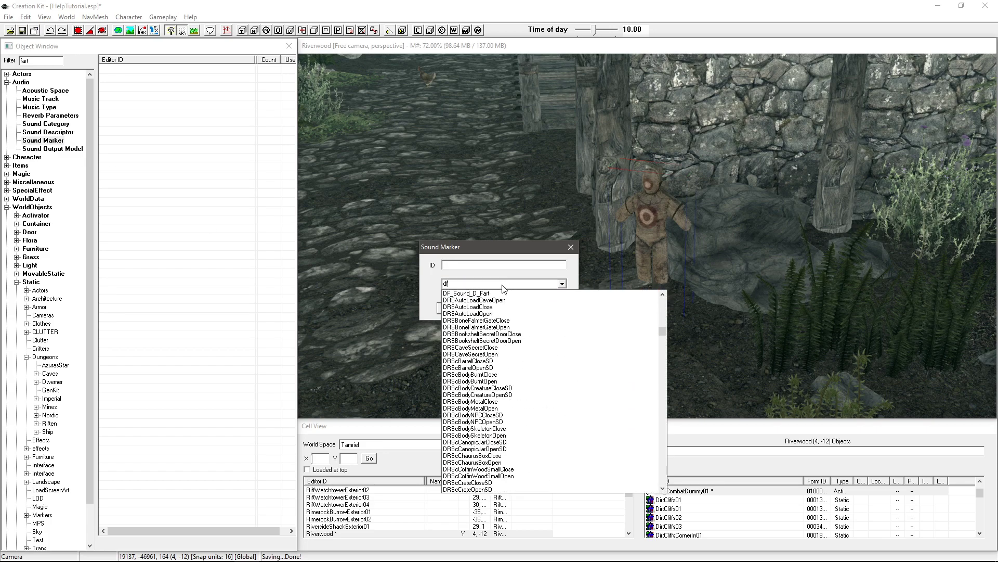
pyautogui.click(493, 296)
pyautogui.click(485, 264)
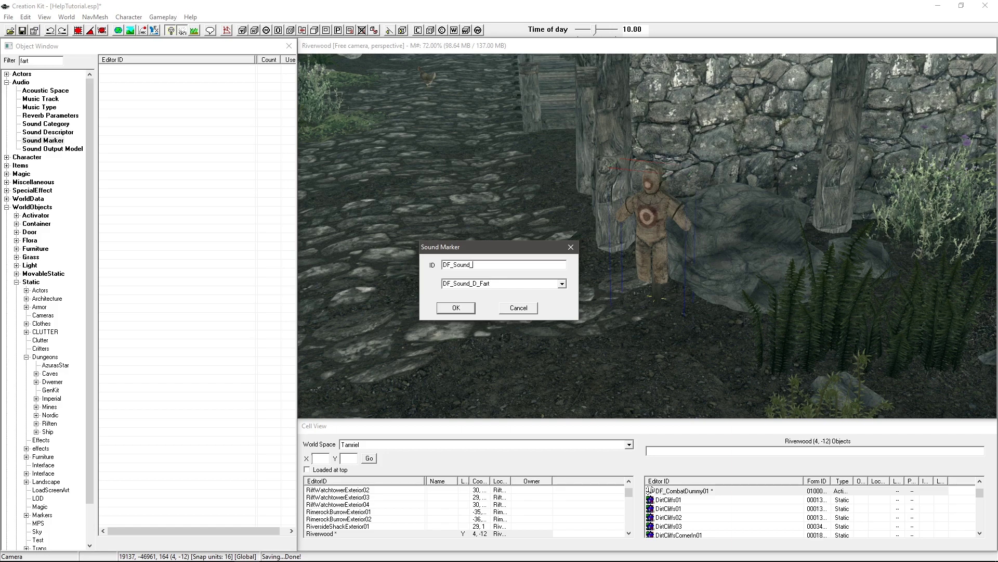
pyautogui.click(457, 309)
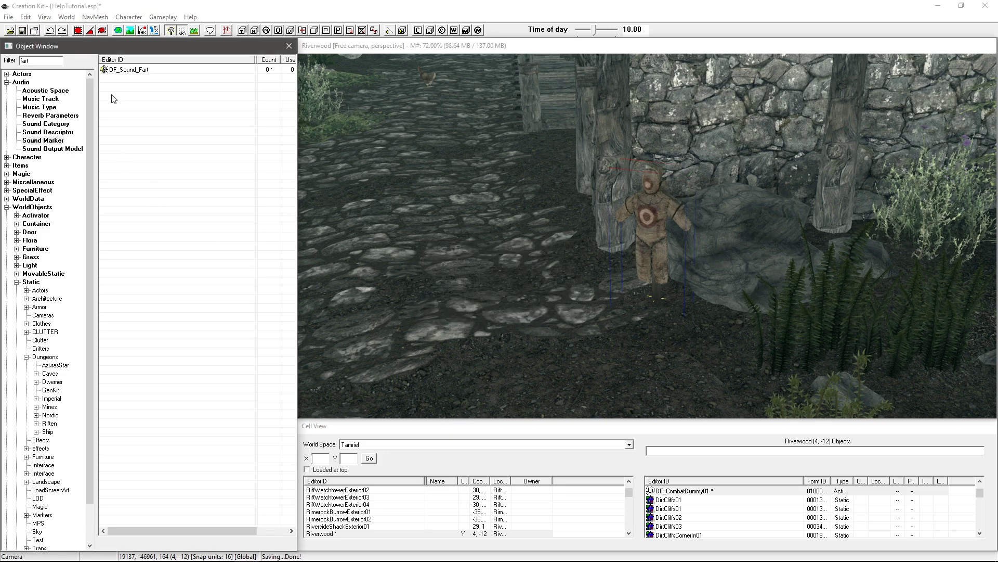
pyautogui.moveTo(122, 70)
pyautogui.mouseDown()
pyautogui.moveTo(419, 217)
pyautogui.moveTo(564, 271)
pyautogui.moveTo(509, 272)
pyautogui.moveTo(475, 208)
pyautogui.moveTo(491, 201)
pyautogui.mouseUp()
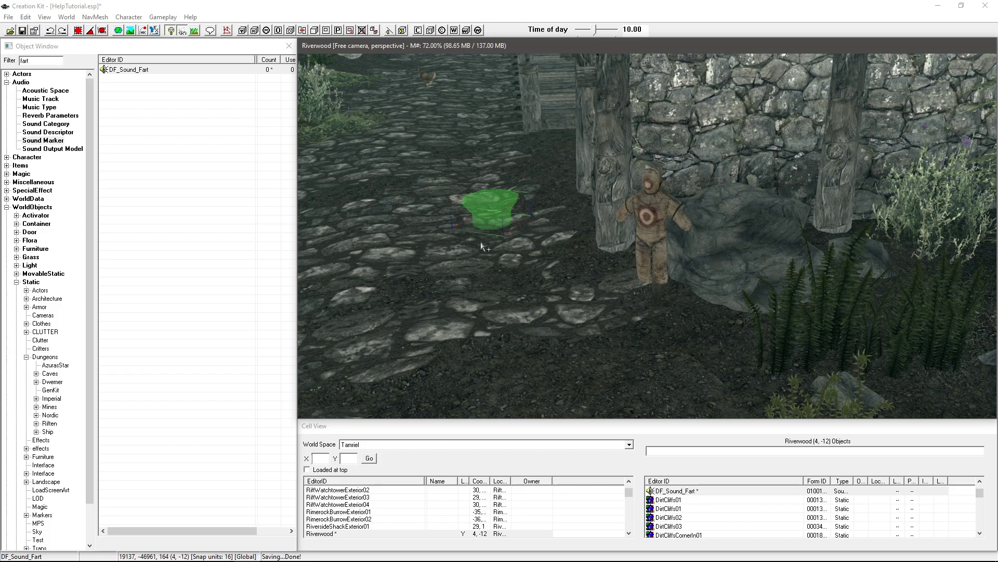
pyautogui.scroll(3, 520, 215)
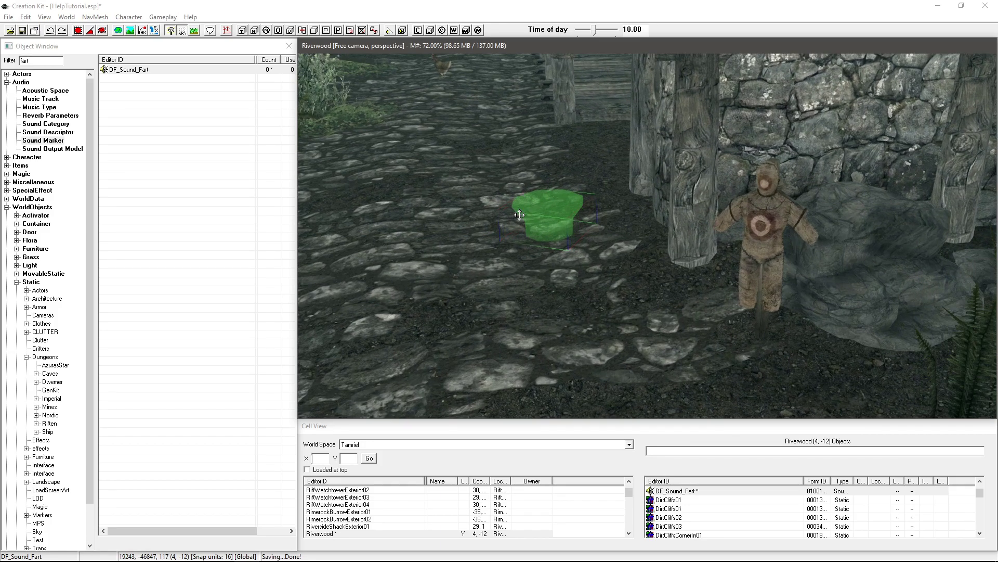
pyautogui.keyDown('shift'); pyautogui.moveTo(519, 215); pyautogui.dragTo(542, 208, button='middle'); pyautogui.keyUp('shift')
pyautogui.doubleClick(528, 226)
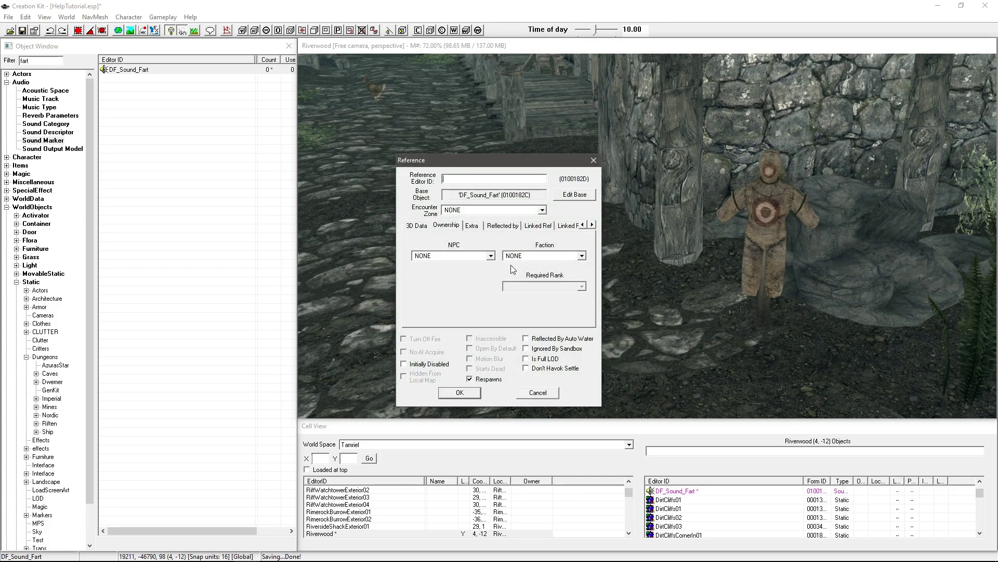
pyautogui.click(589, 168)
pyautogui.moveTo(592, 202)
pyautogui.mouseDown(button='middle')
pyautogui.moveTo(584, 233)
pyautogui.moveTo(550, 228)
pyautogui.moveTo(707, 247)
pyautogui.moveTo(566, 210)
pyautogui.moveTo(563, 194)
pyautogui.mouseUp(button='middle')
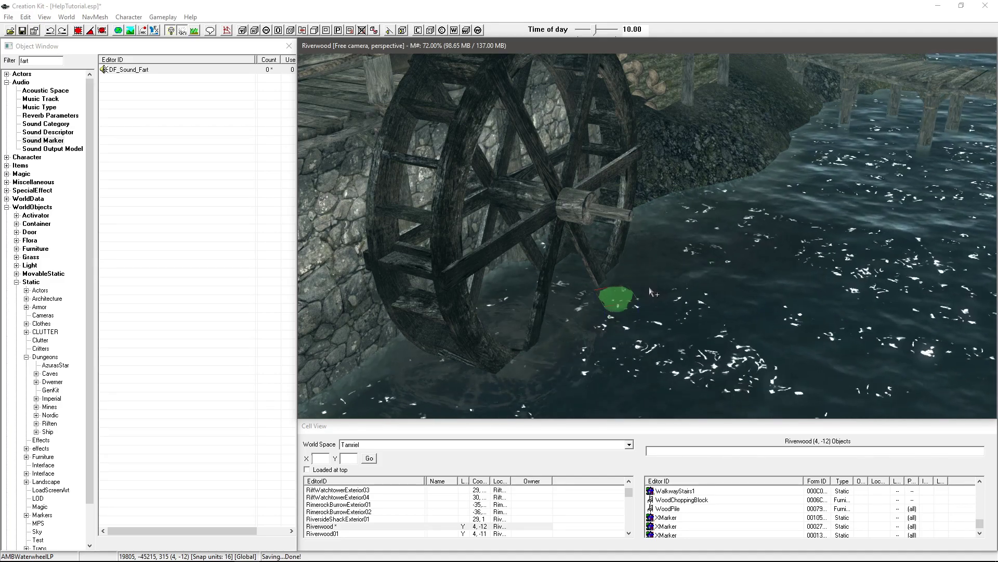
pyautogui.moveTo(649, 286)
pyautogui.keyDown('shift'); pyautogui.mouseDown(button='middle')
pyautogui.moveTo(611, 210)
pyautogui.moveTo(690, 260)
pyautogui.moveTo(629, 245)
pyautogui.moveTo(591, 198)
pyautogui.moveTo(601, 218)
pyautogui.moveTo(512, 177)
pyautogui.mouseUp(button='middle'); pyautogui.keyUp('shift')
# Delete the placed DF_Sound_Fart marker and open the training dummy's base activator
pyautogui.click(596, 218)
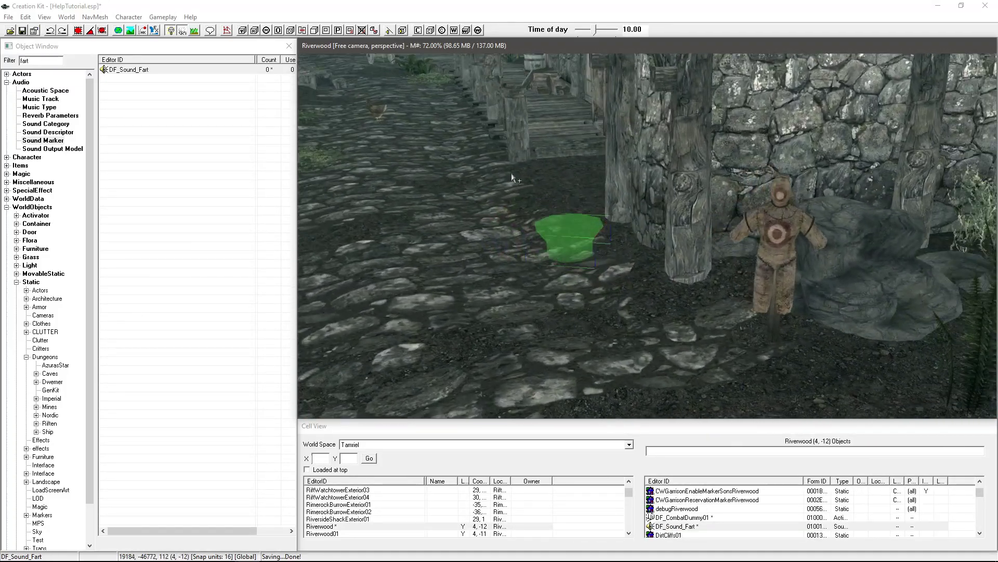
pyautogui.press('Delete')
pyautogui.keyDown('shift'); pyautogui.moveTo(685, 235); pyautogui.dragTo(697, 248, button='middle'); pyautogui.keyUp('shift')
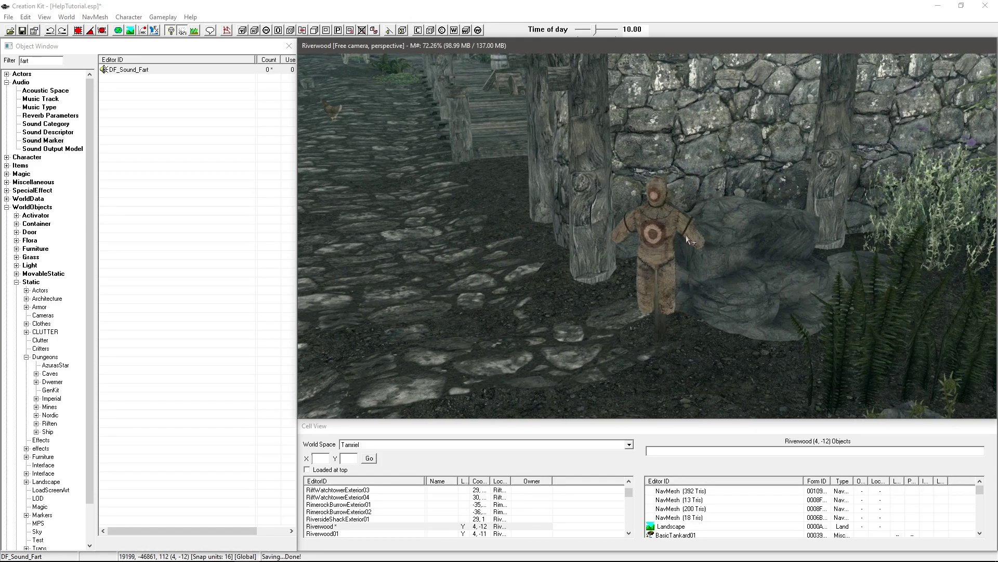
pyautogui.click(652, 238)
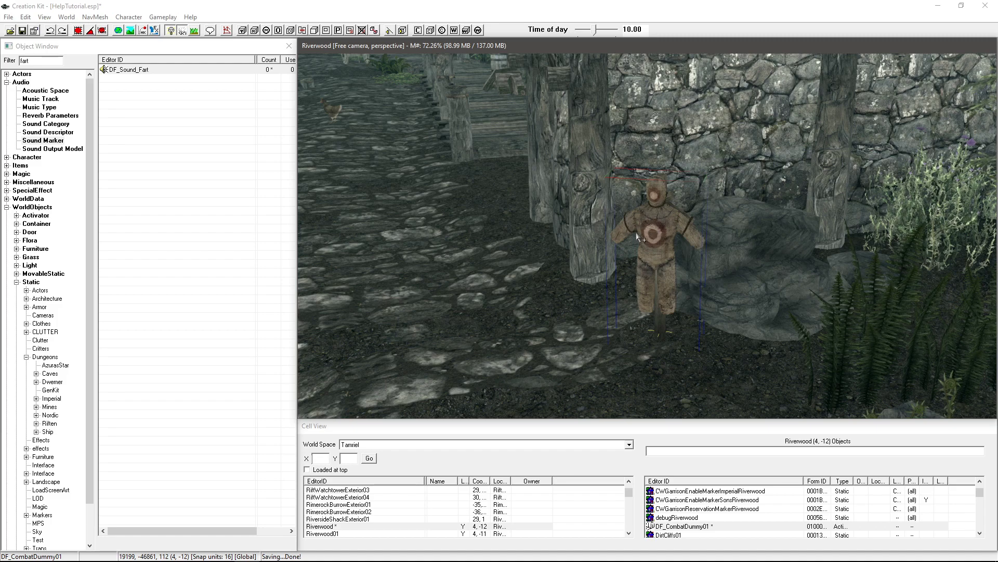
pyautogui.doubleClick(653, 228)
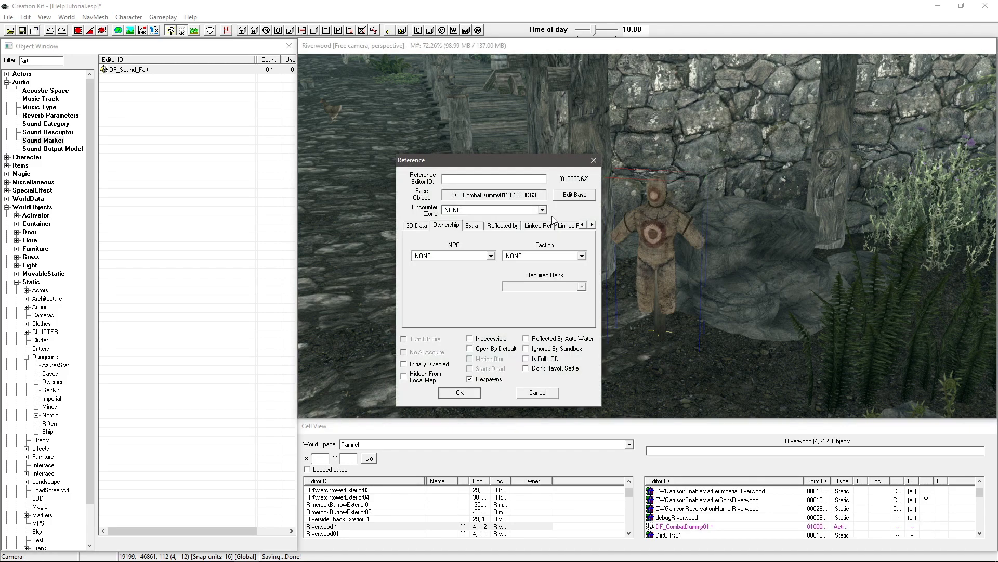
pyautogui.click(572, 198)
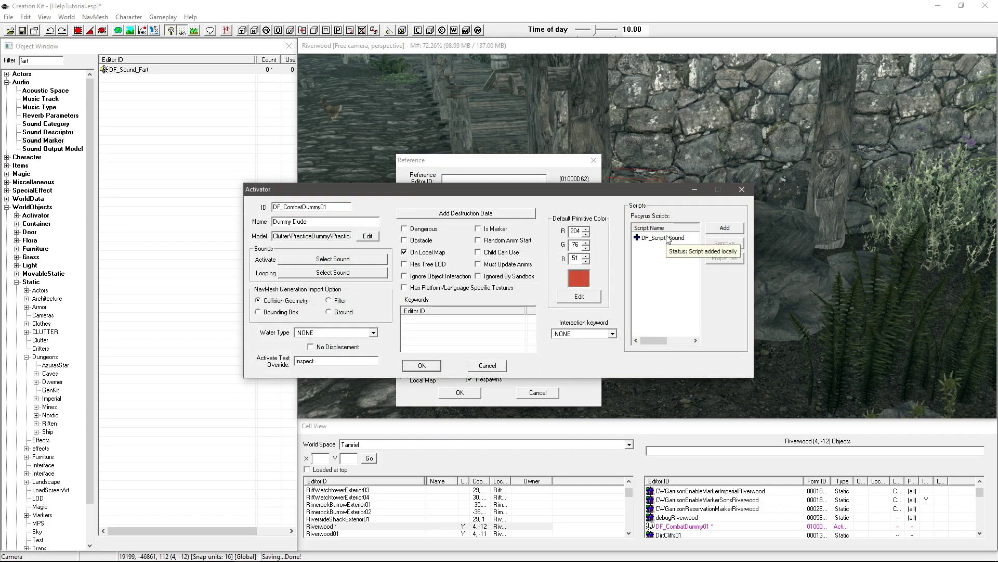
# Auto-fill the PlayerRef property of DF_Script_Sound
pyautogui.click(668, 238)
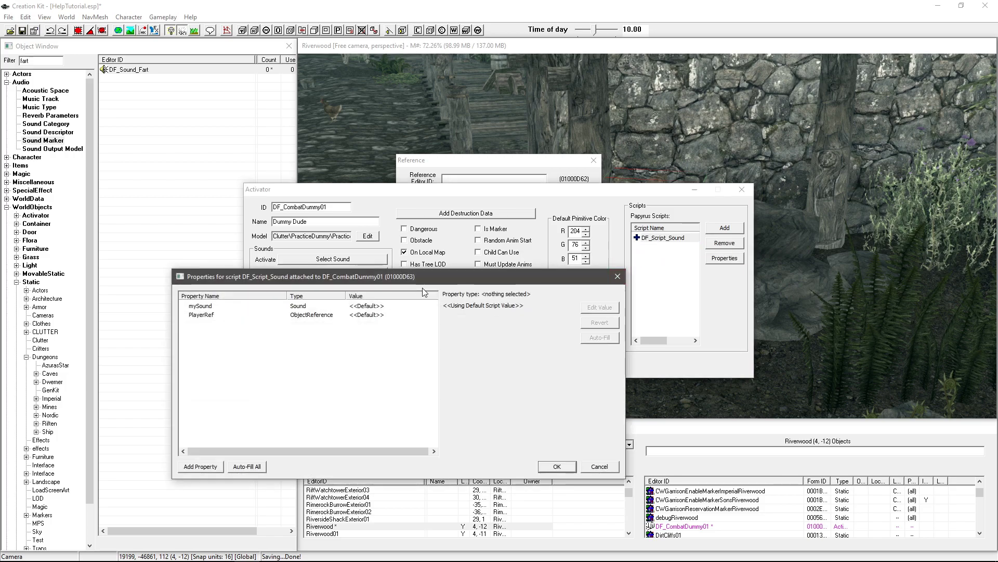
pyautogui.press('Down')
pyautogui.press('Down')
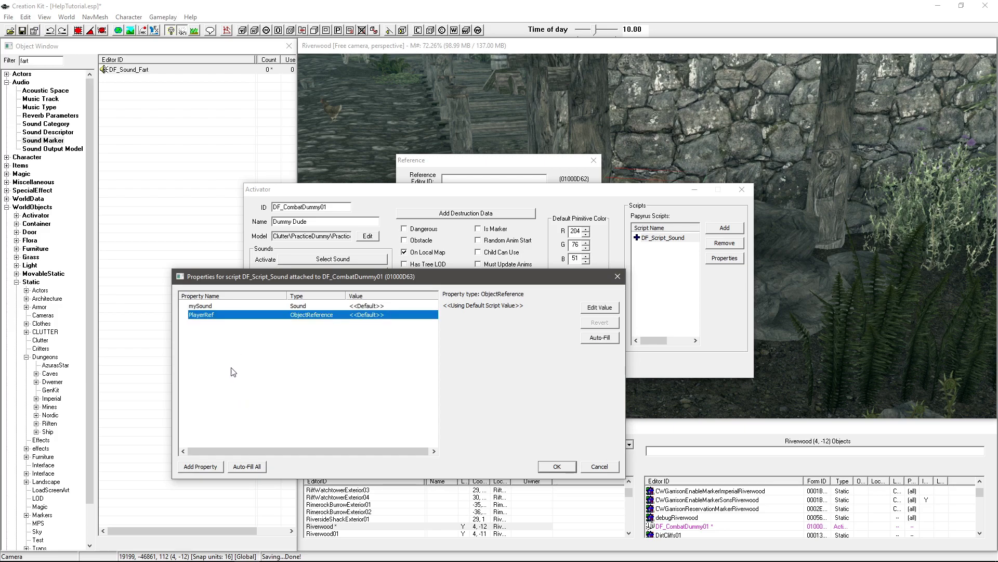
pyautogui.click(247, 466)
pyautogui.click(528, 320)
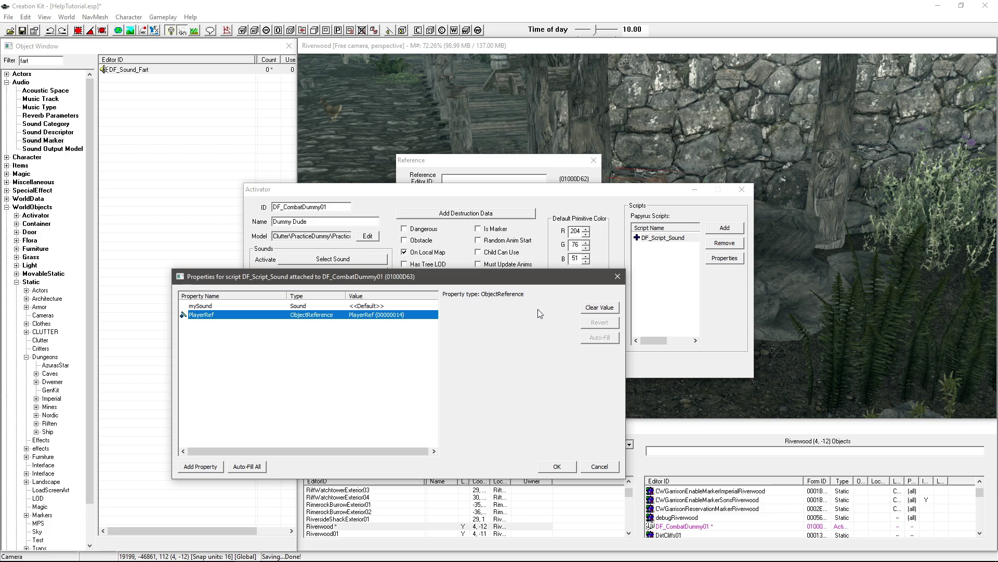
# Set the mySound property to DF_Sound_Fart and confirm the script properties
pyautogui.click(391, 307)
pyautogui.click(508, 308)
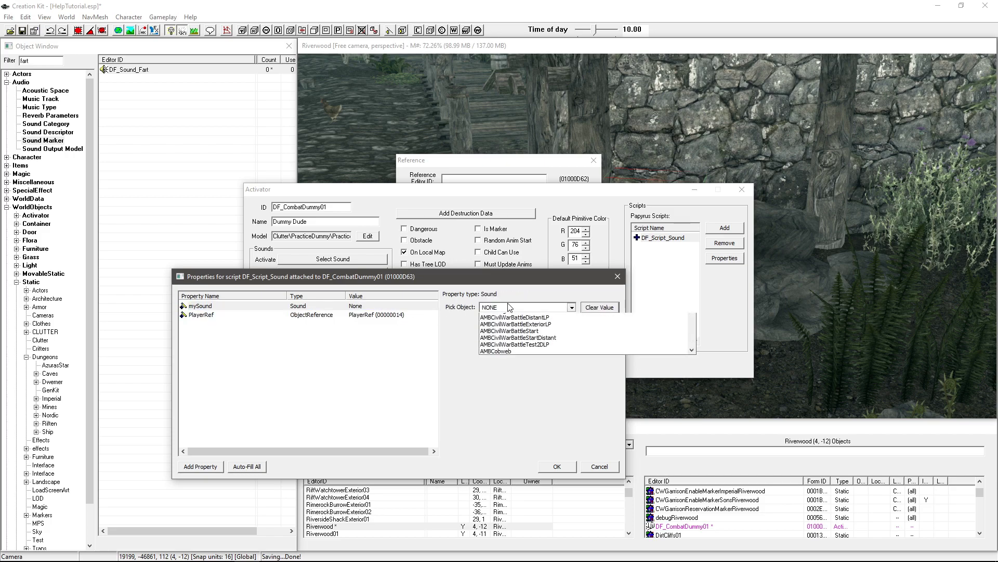
pyautogui.click(509, 310)
pyautogui.click(506, 307)
pyautogui.click(511, 322)
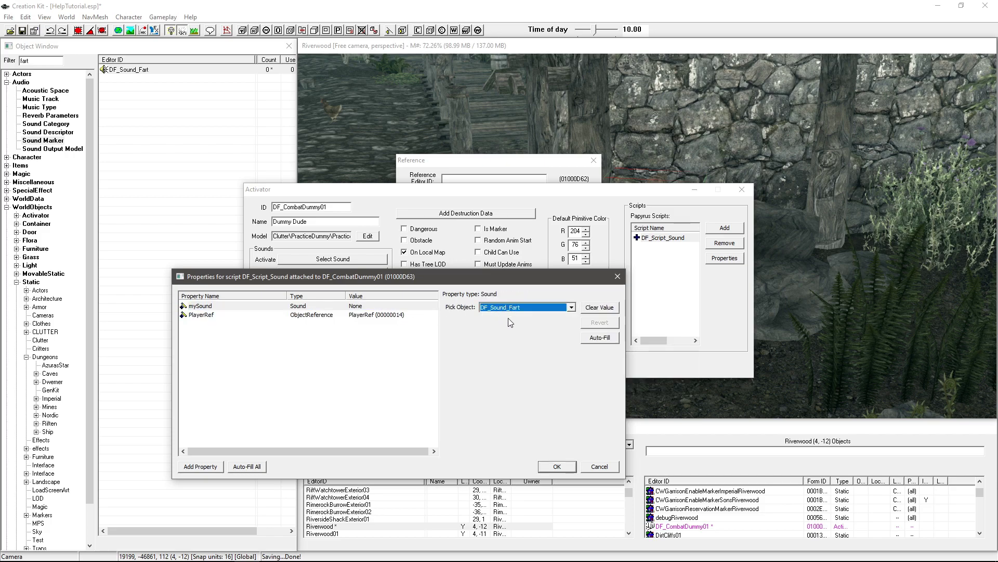
pyautogui.click(286, 347)
pyautogui.click(557, 466)
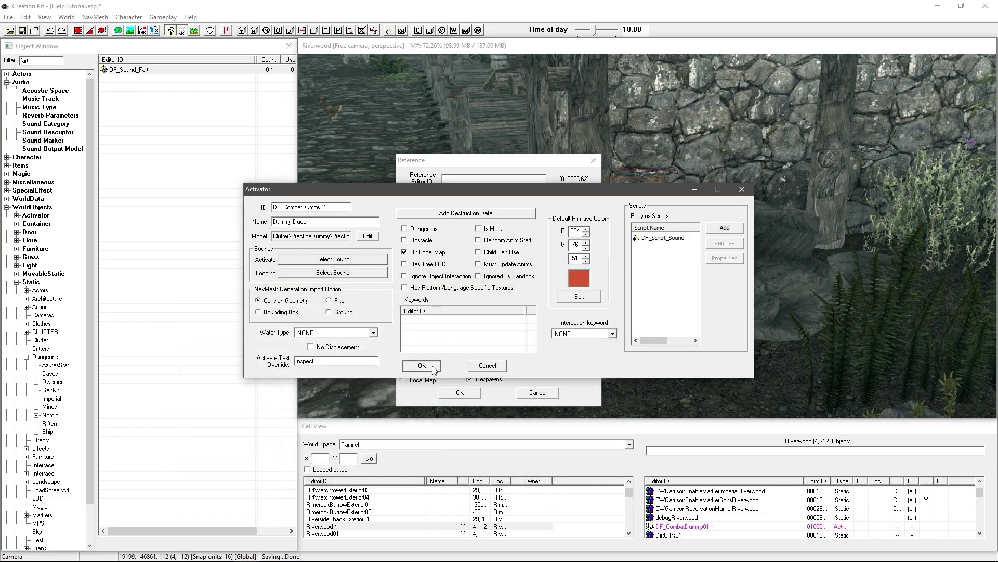
pyautogui.rightClick(676, 241)
# Review the DF_Script_Sound source, checking the PlayerREF and MySound properties and the line 16 Play call
pyautogui.click(697, 315)
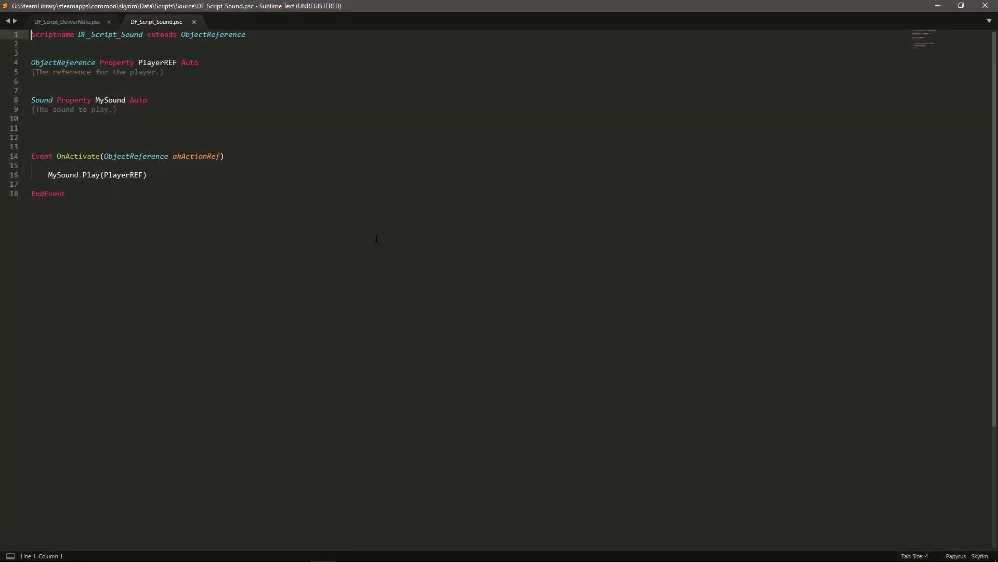
pyautogui.click(185, 204)
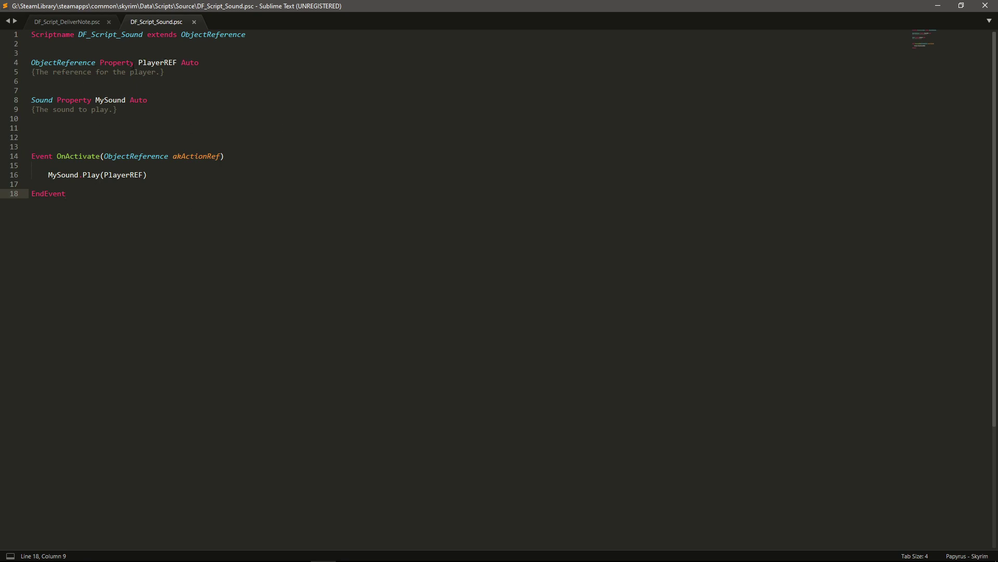
pyautogui.moveTo(180, 74); pyautogui.dragTo(31, 62)
pyautogui.click(95, 72)
pyautogui.moveTo(137, 109); pyautogui.dragTo(25, 98)
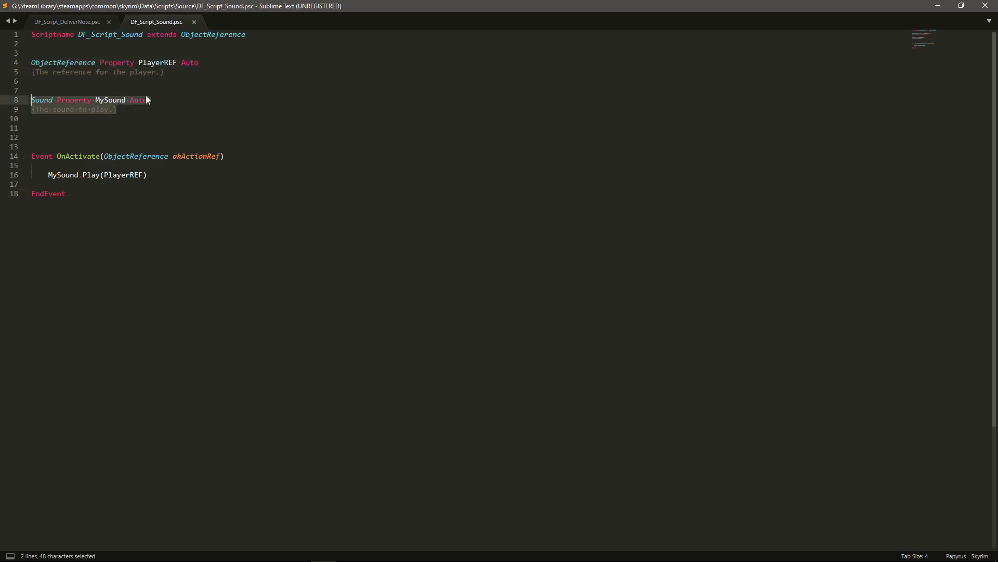
pyautogui.click(112, 100)
pyautogui.click(54, 174)
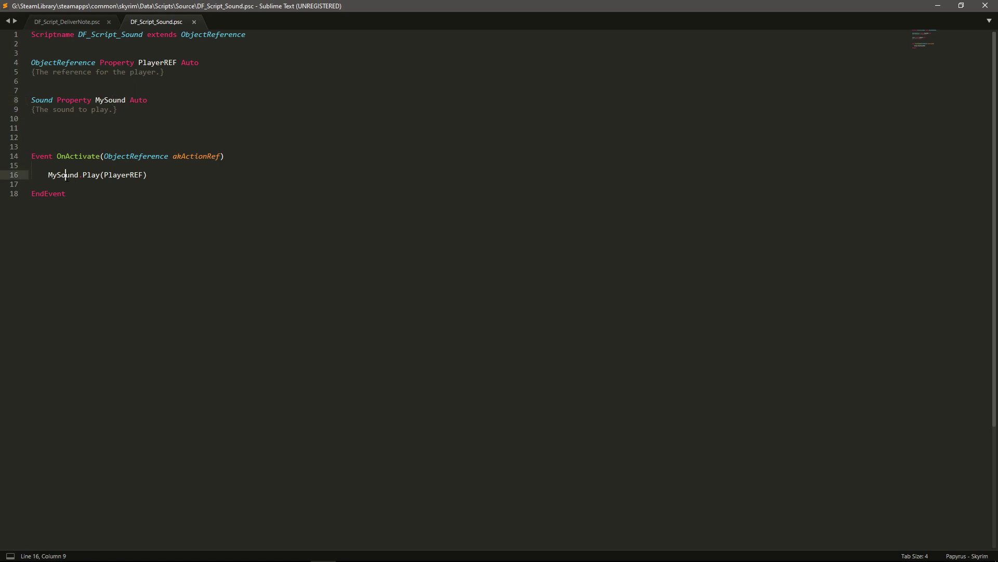
pyautogui.doubleClick(66, 177)
pyautogui.click(130, 175)
pyautogui.click(147, 138)
# Close the script editor and accept the dummy's Activator and Reference dialogs
pyautogui.click(985, 6)
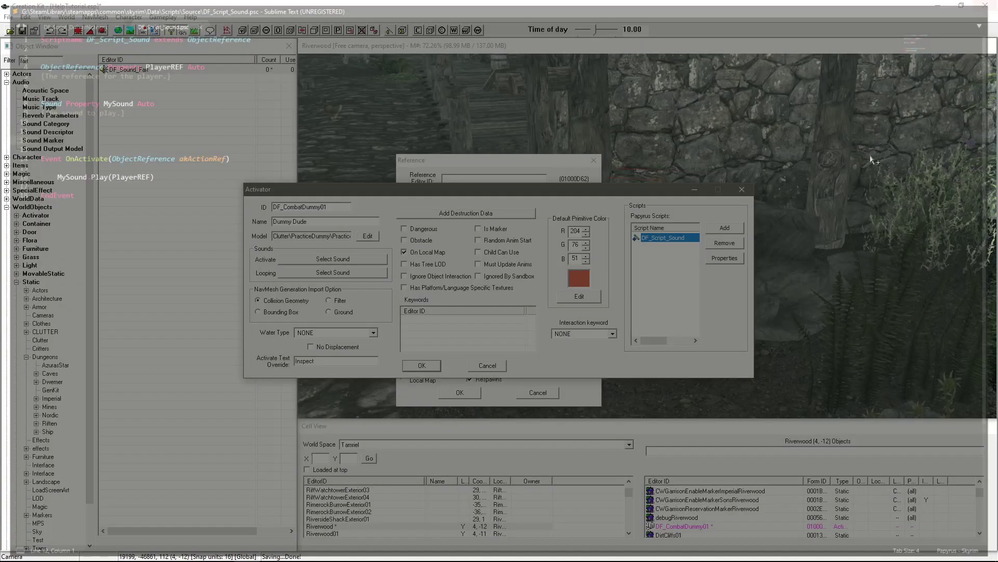
pyautogui.click(421, 364)
pyautogui.click(460, 392)
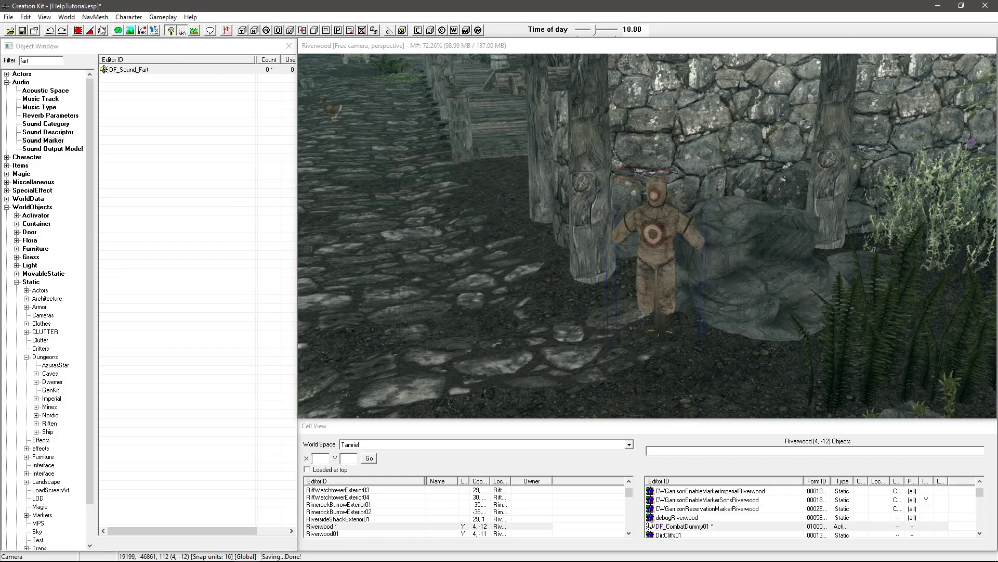
pyautogui.moveTo(530, 205); pyautogui.dragTo(586, 232, button='middle')
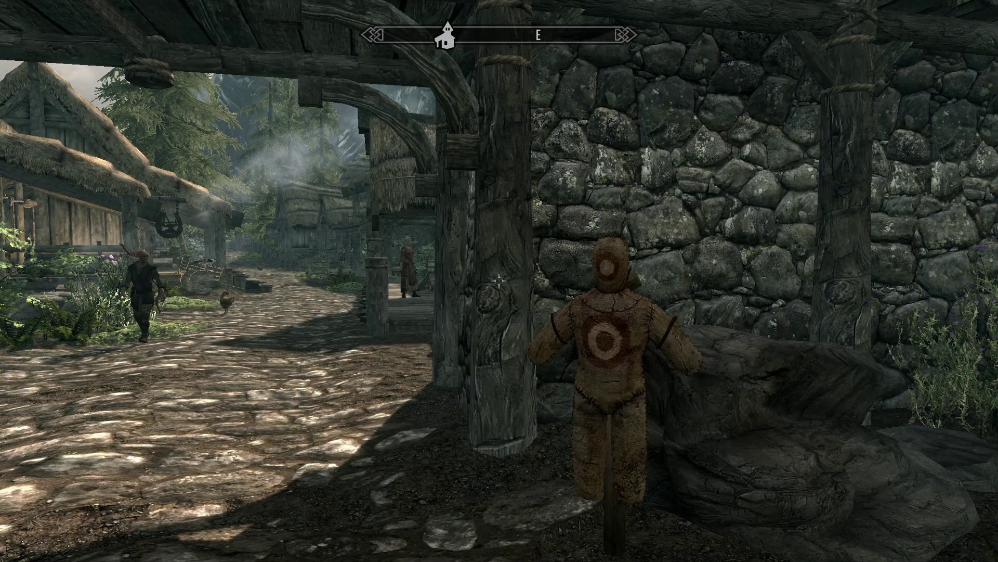
# Walk forward in Riverwood to the Dummy Dude training dummy until its Inspect prompt shows
pyautogui.press('w')
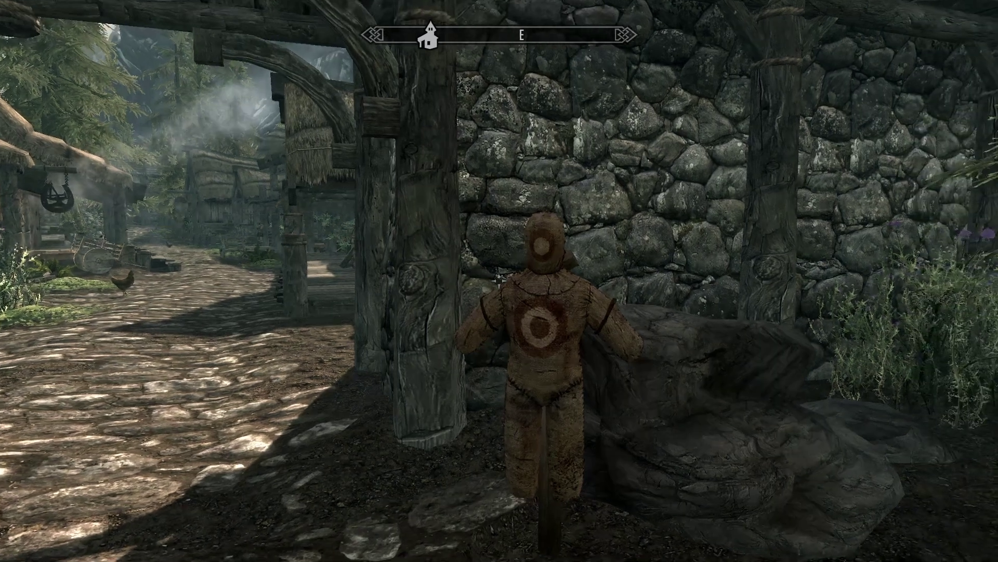
pyautogui.press('w')
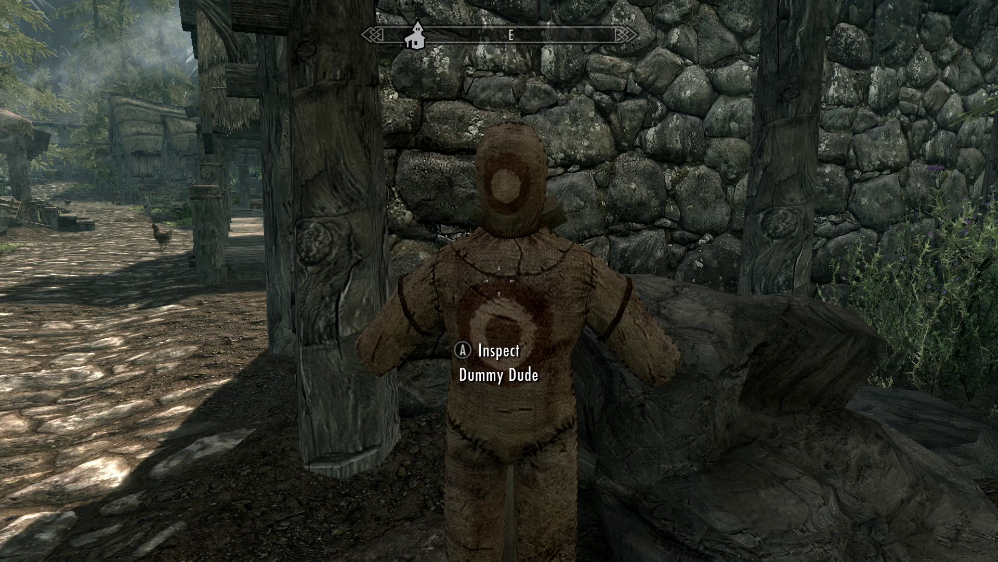
pyautogui.moveTo(500, 281)
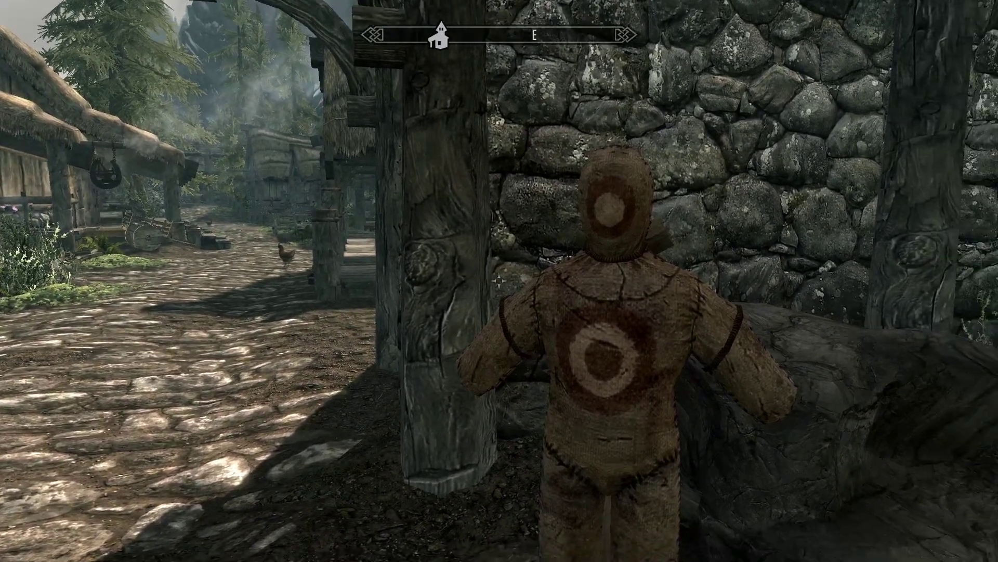